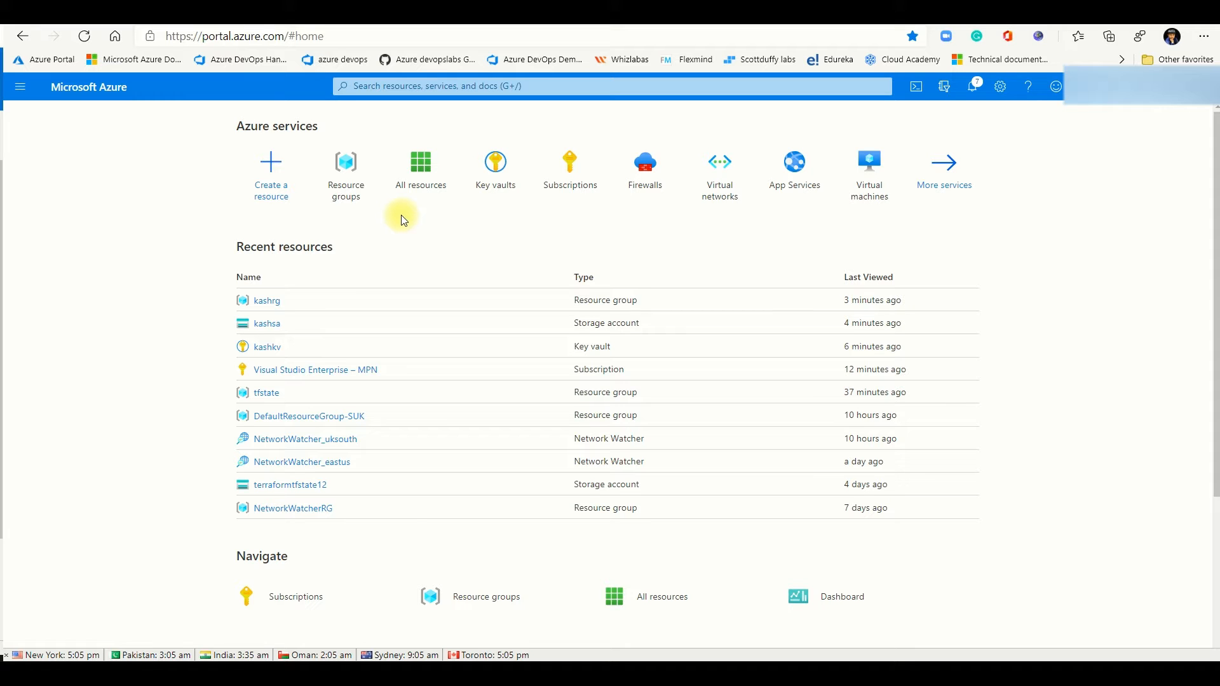
Step: Start a new resource group from the resource groups overview and name it kashrg
{"action": "left_click", "coordinate": [343, 184]}
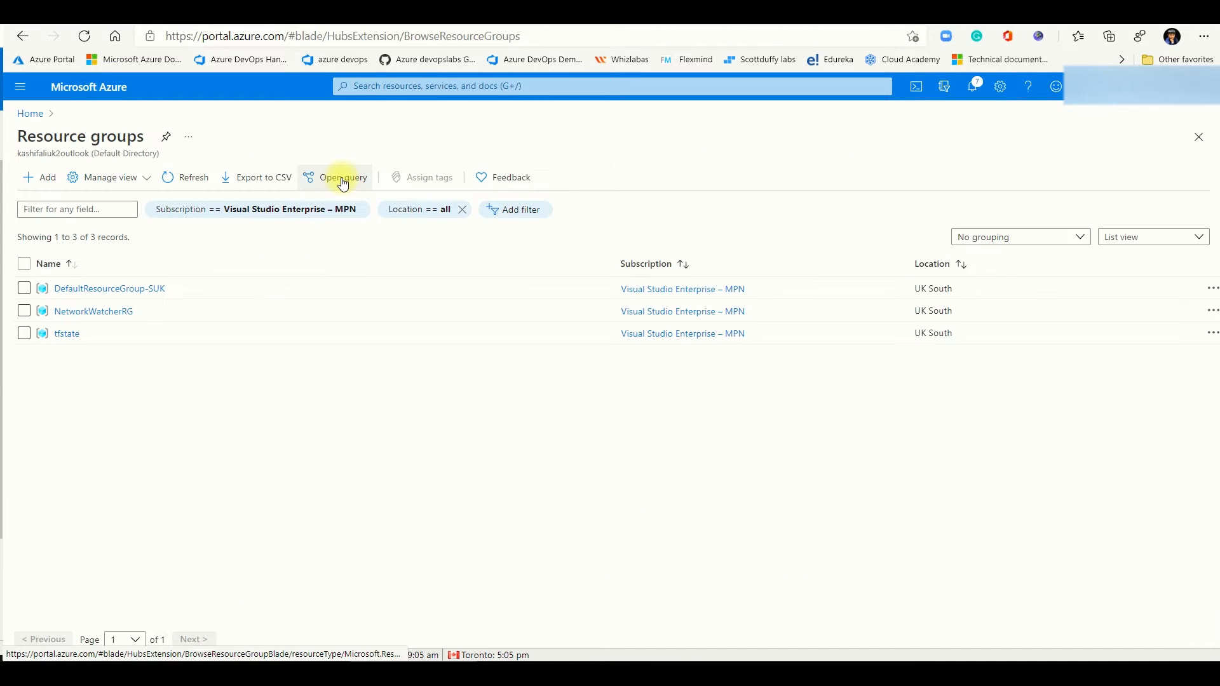
{"action": "left_click", "coordinate": [42, 177]}
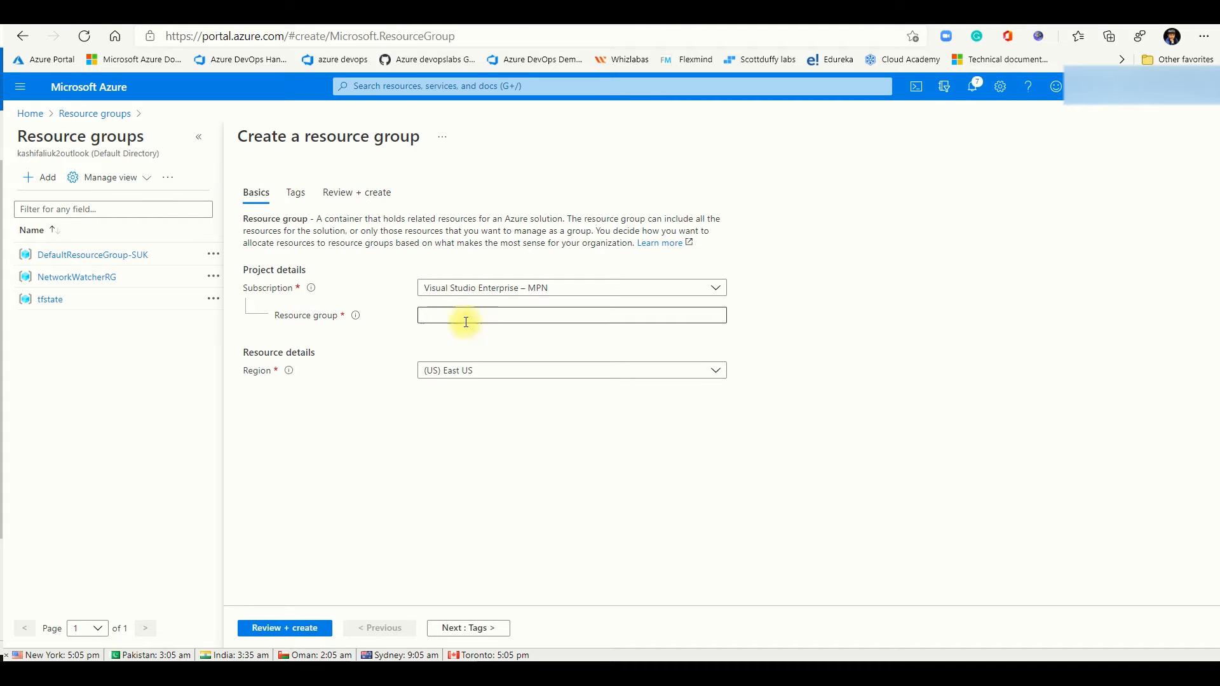
{"action": "left_click", "coordinate": [482, 316]}
{"action": "type", "text": "kashrg"}
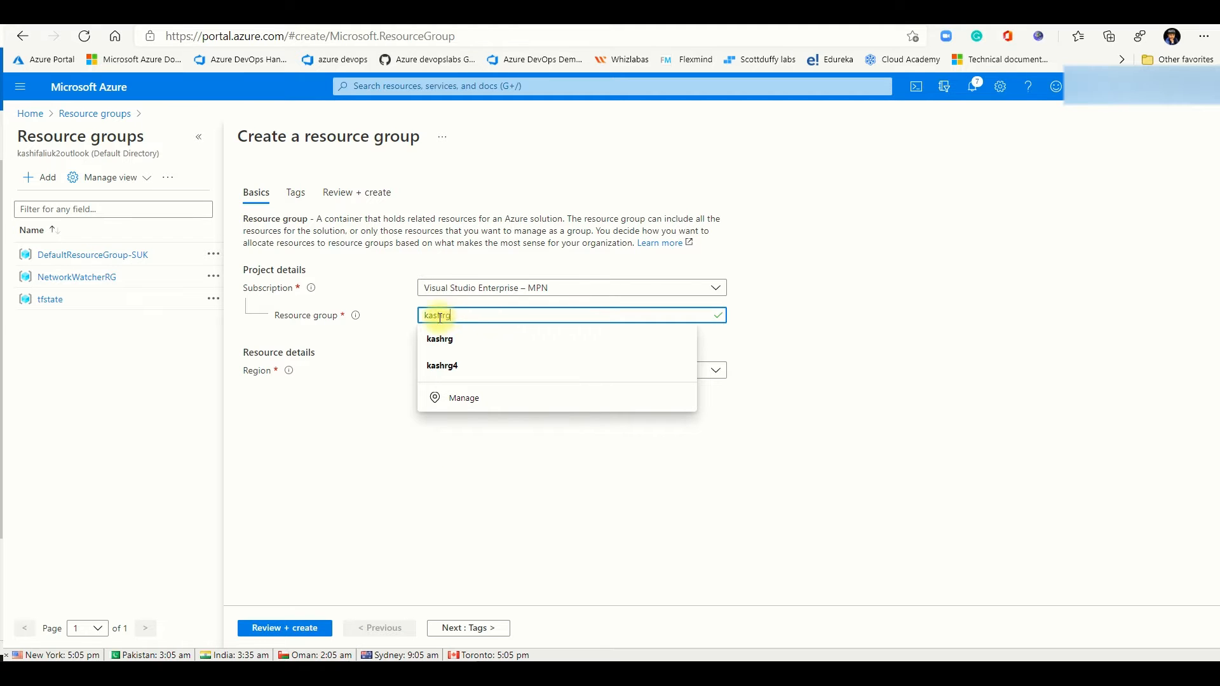
{"action": "left_click", "coordinate": [436, 342]}
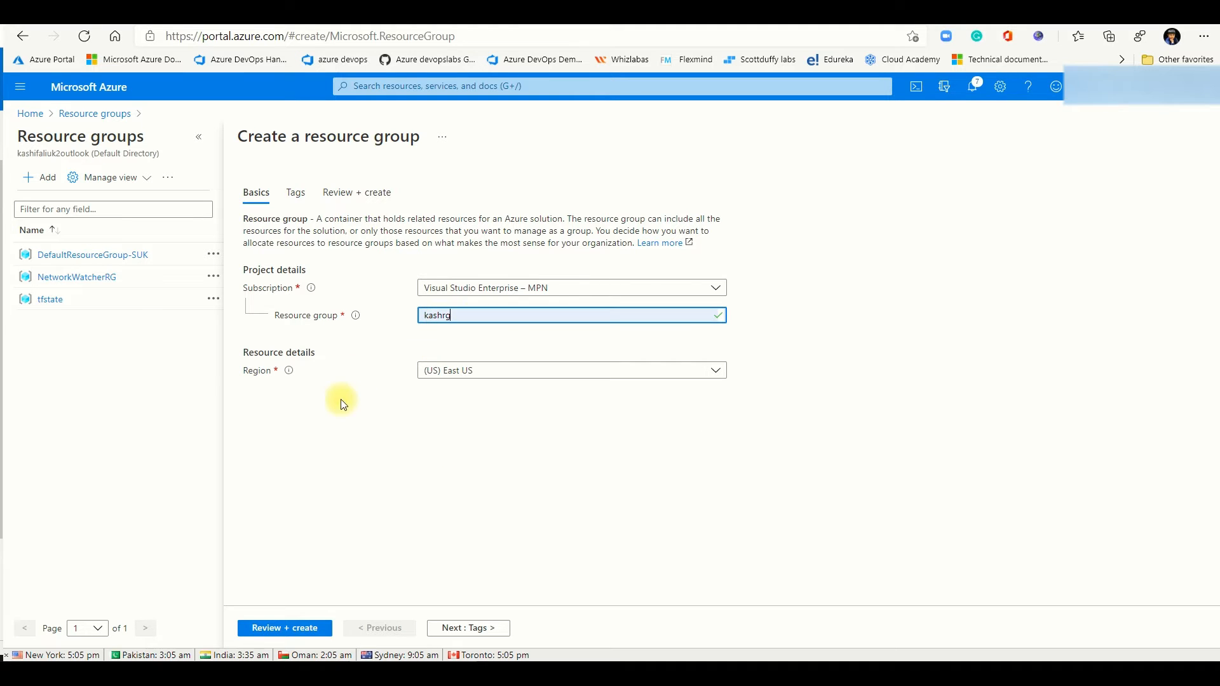
Step: Set the resource group's region to (Europe) UK South, leave the tags empty, and create the group after validation
{"action": "left_click", "coordinate": [501, 380]}
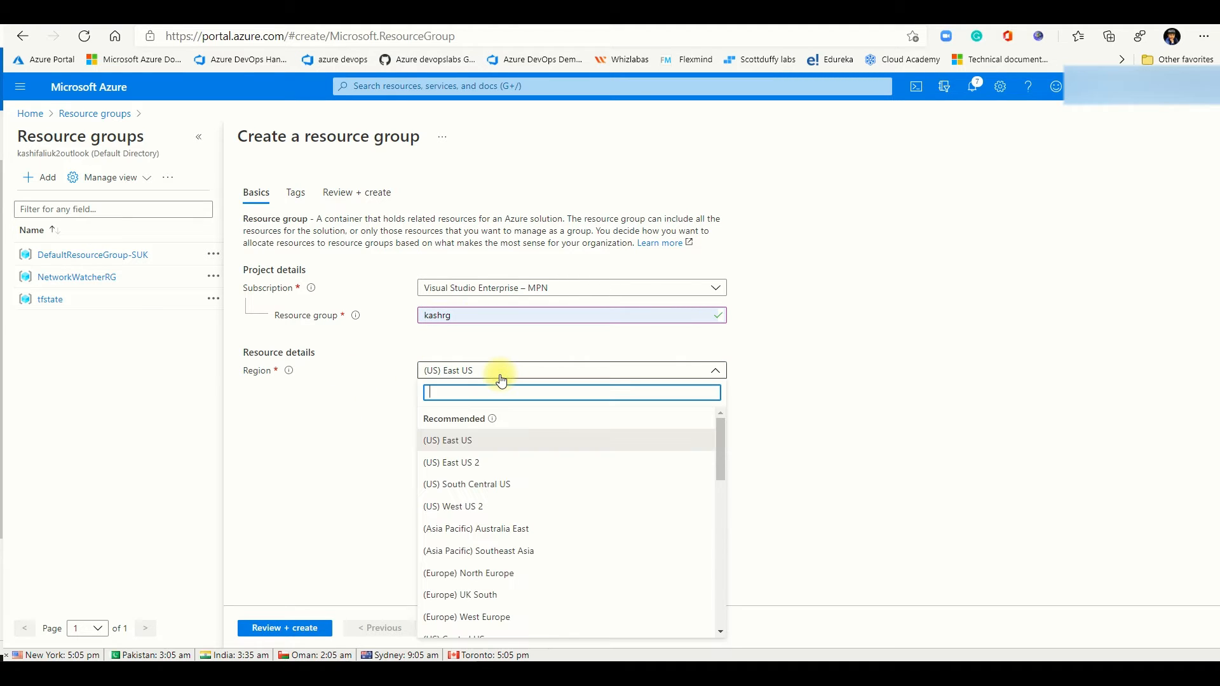
{"action": "left_click", "coordinate": [493, 596]}
{"action": "left_click", "coordinate": [444, 628]}
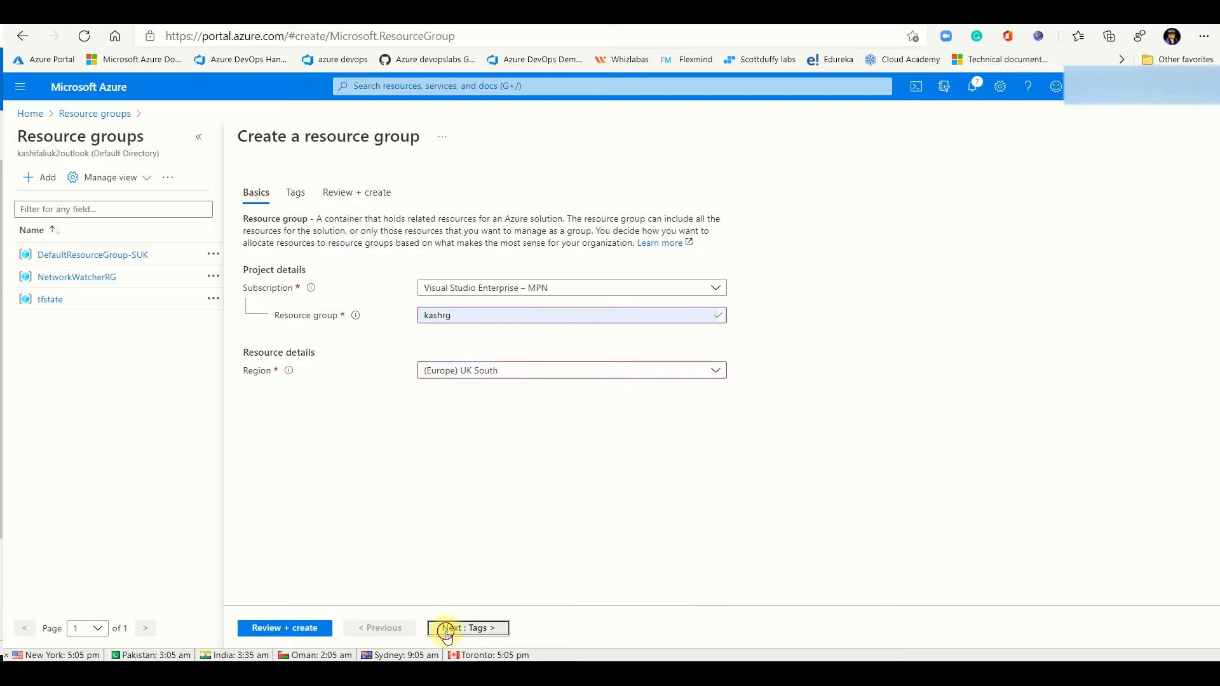
{"action": "left_click", "coordinate": [310, 628]}
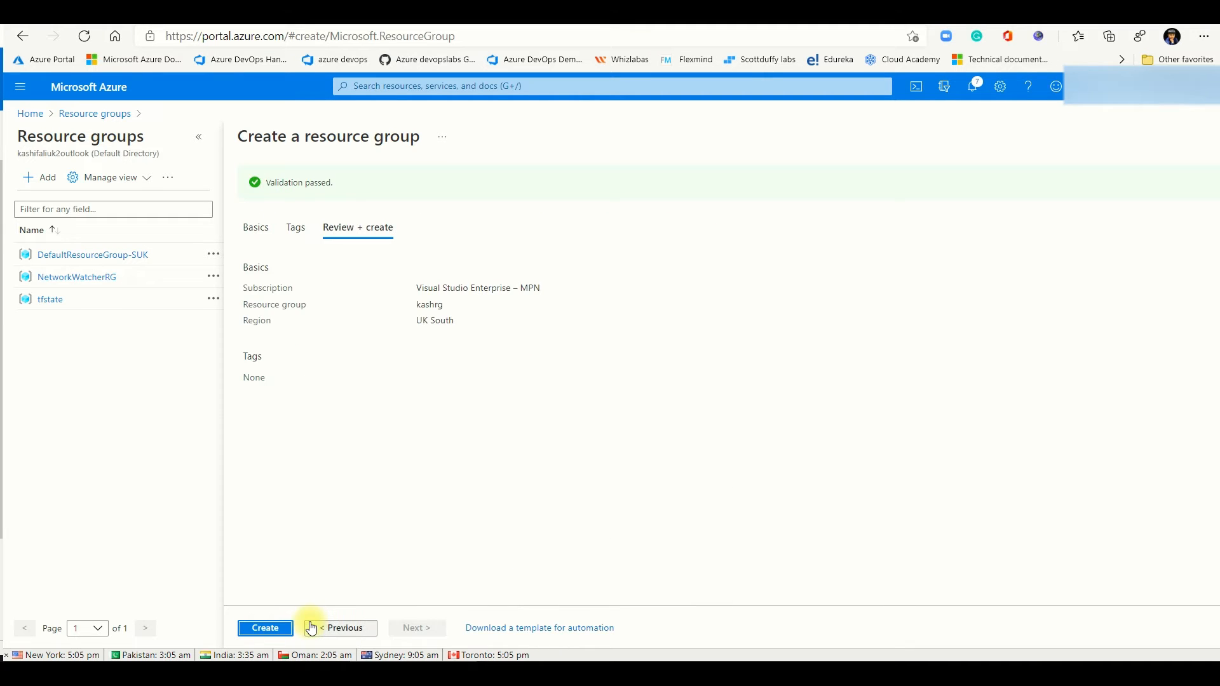
{"action": "left_click", "coordinate": [266, 627]}
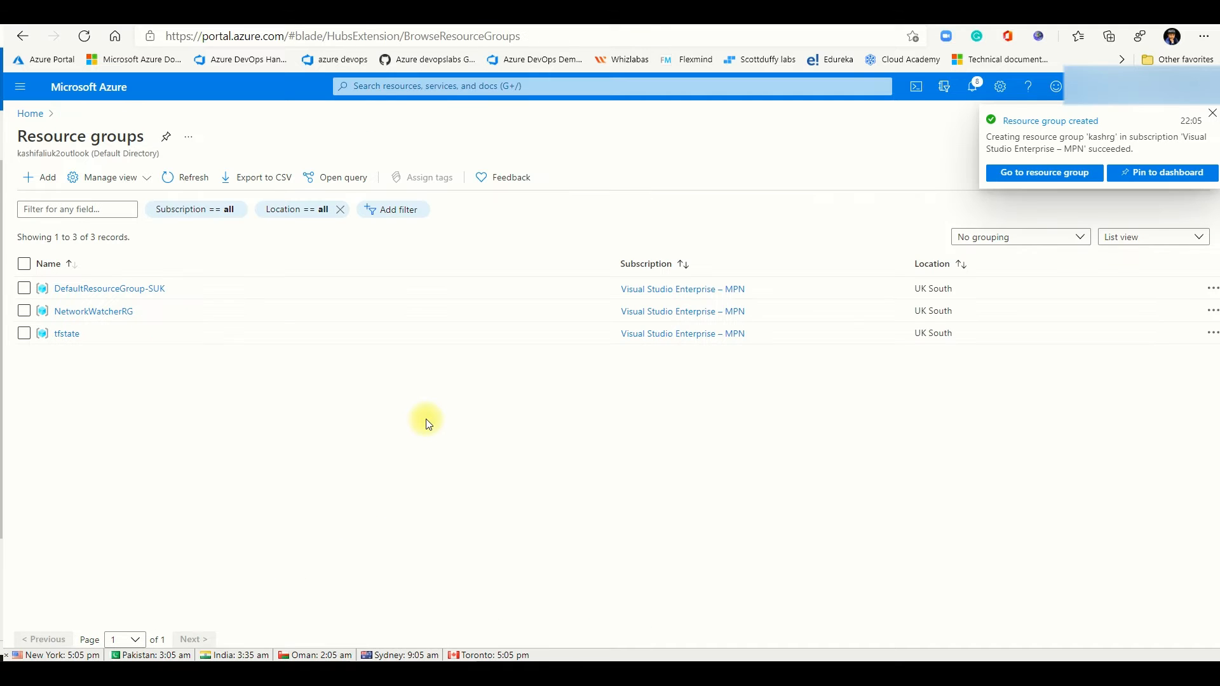
Step: Open the new resource group and start creating a Storage account in it from the Marketplace
{"action": "left_click", "coordinate": [1041, 173]}
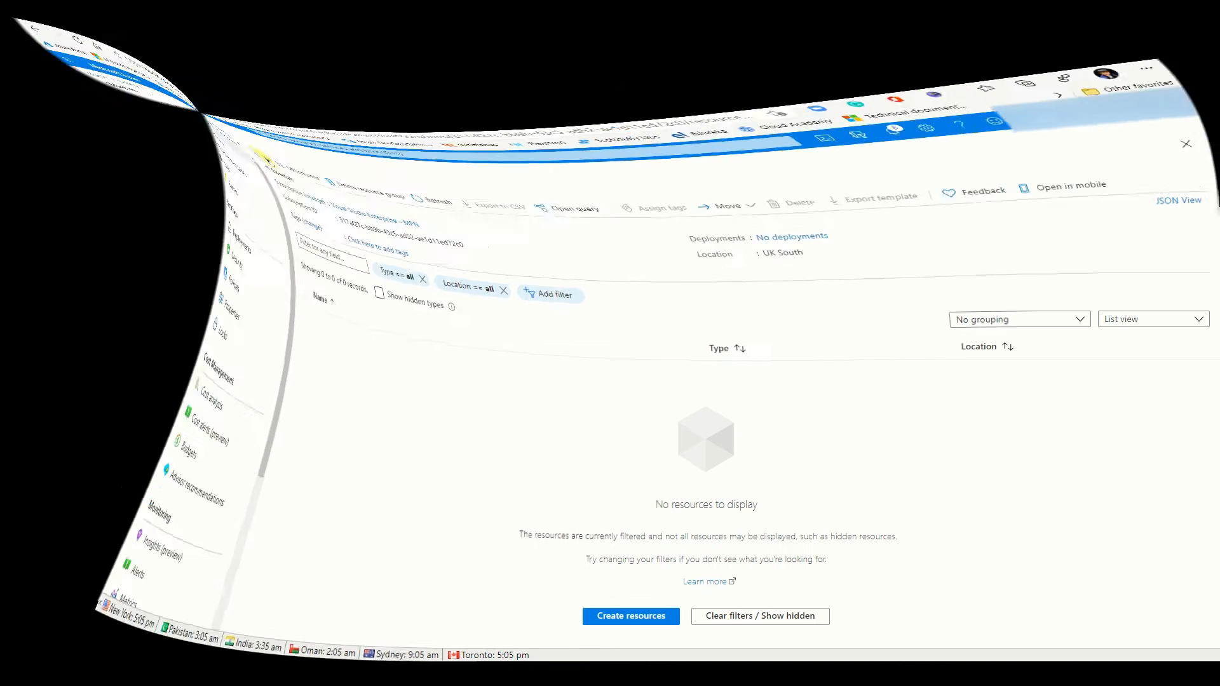
{"action": "type", "text": "orage acc"}
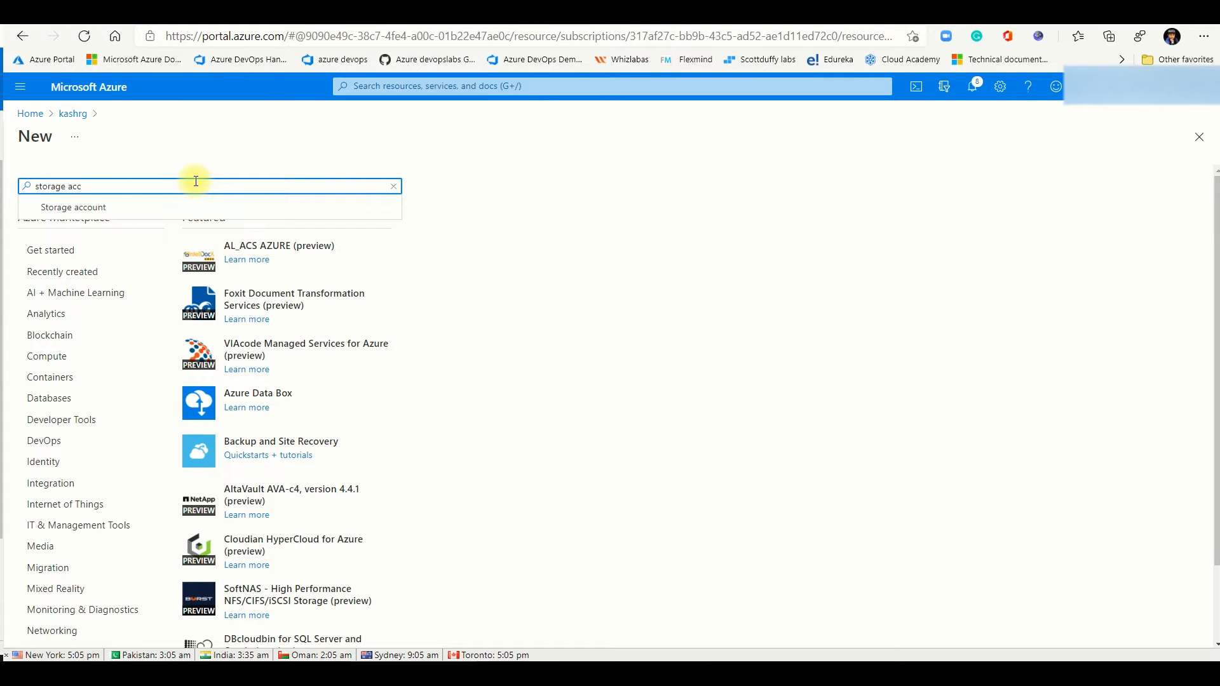
{"action": "left_click", "coordinate": [89, 216]}
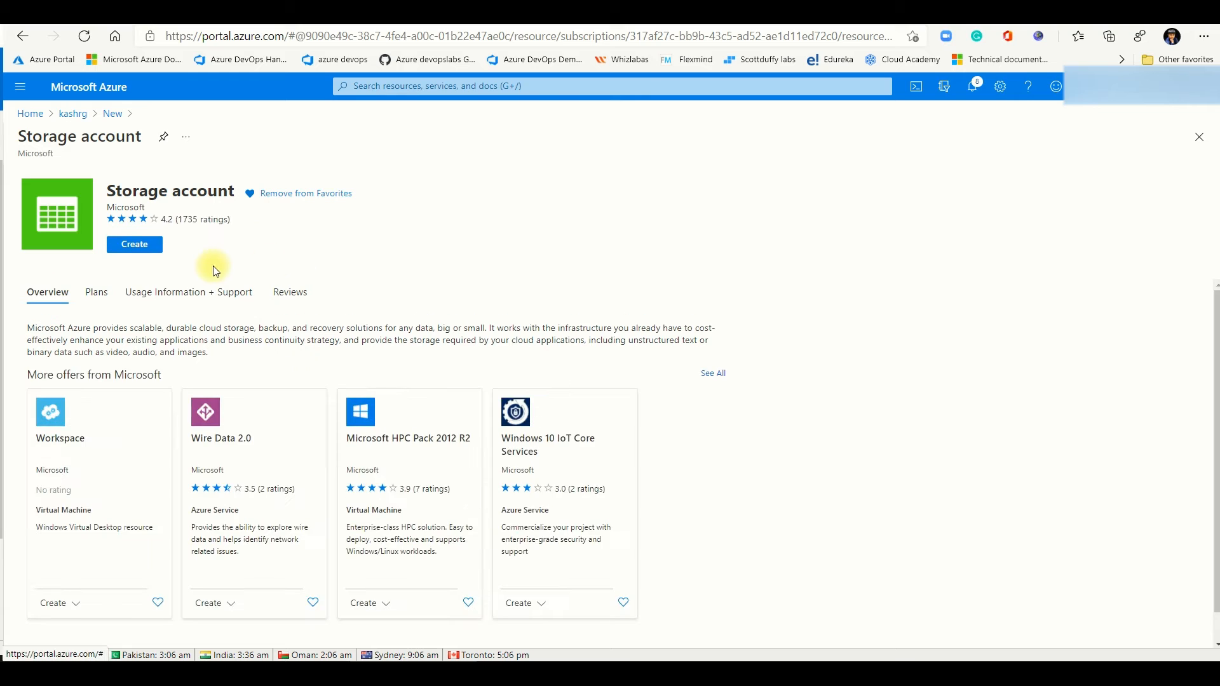
{"action": "left_click", "coordinate": [134, 244]}
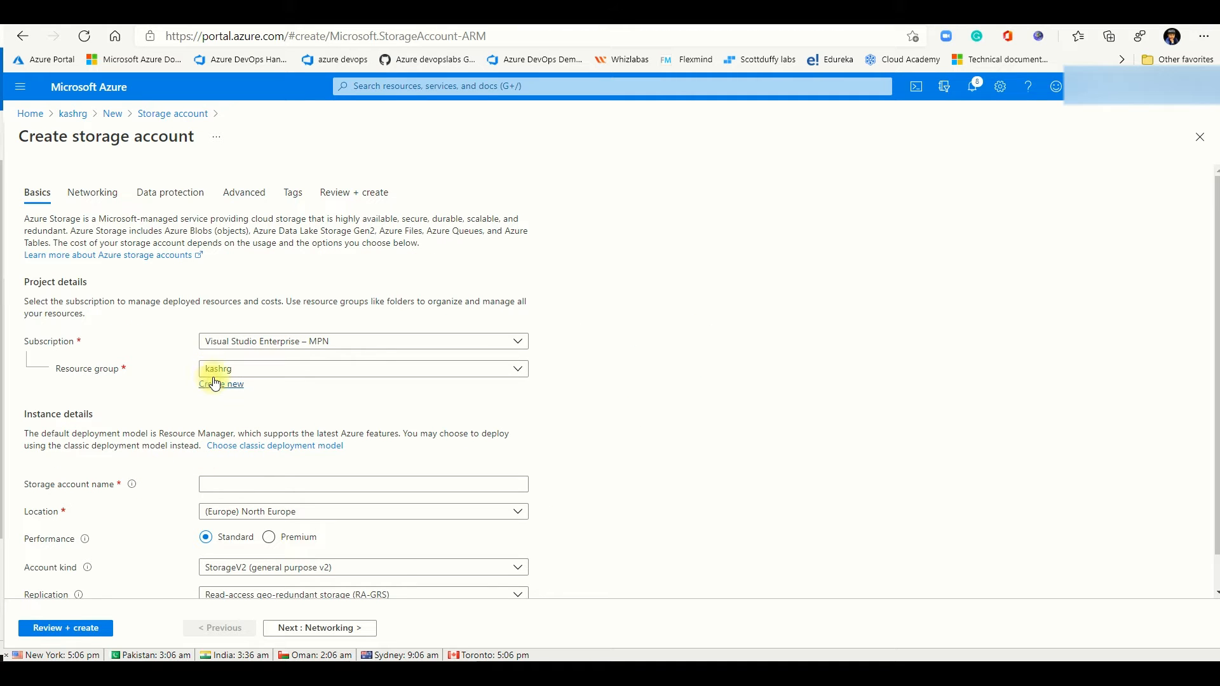
Step: Name the storage account kashsa, with location (Europe) UK South and replication Locally-redundant storage (LRS)
{"action": "left_click", "coordinate": [237, 483]}
{"action": "type", "text": "kashsa"}
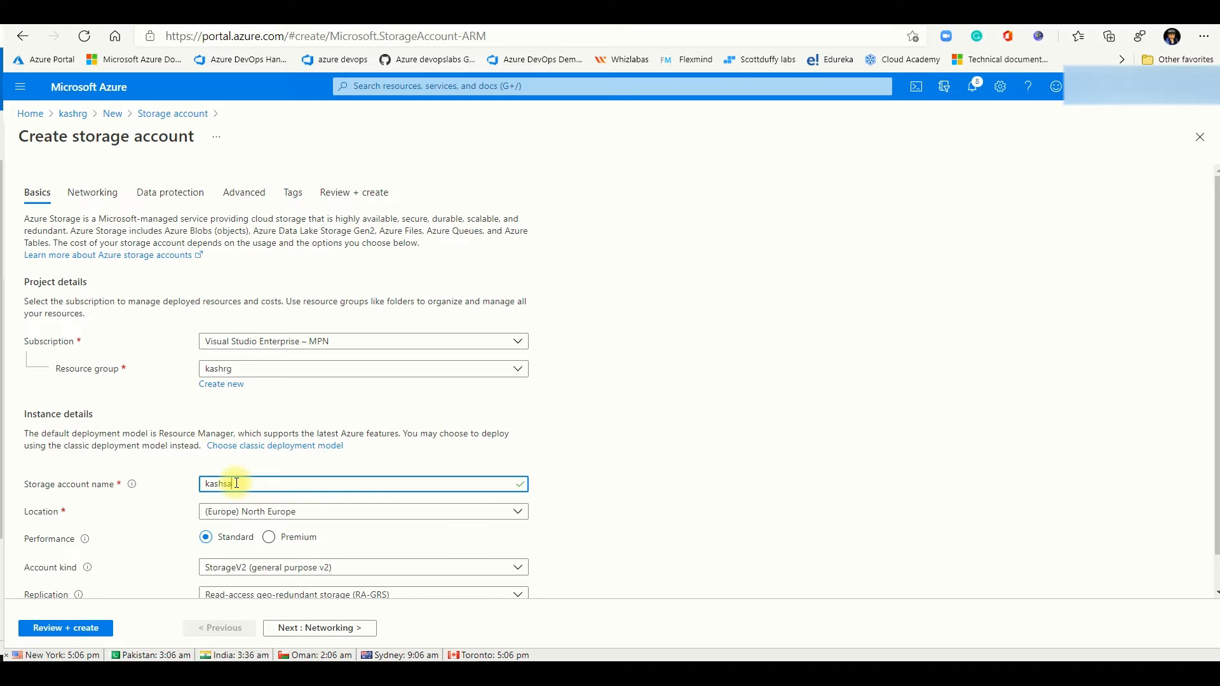
{"action": "left_click", "coordinate": [264, 512]}
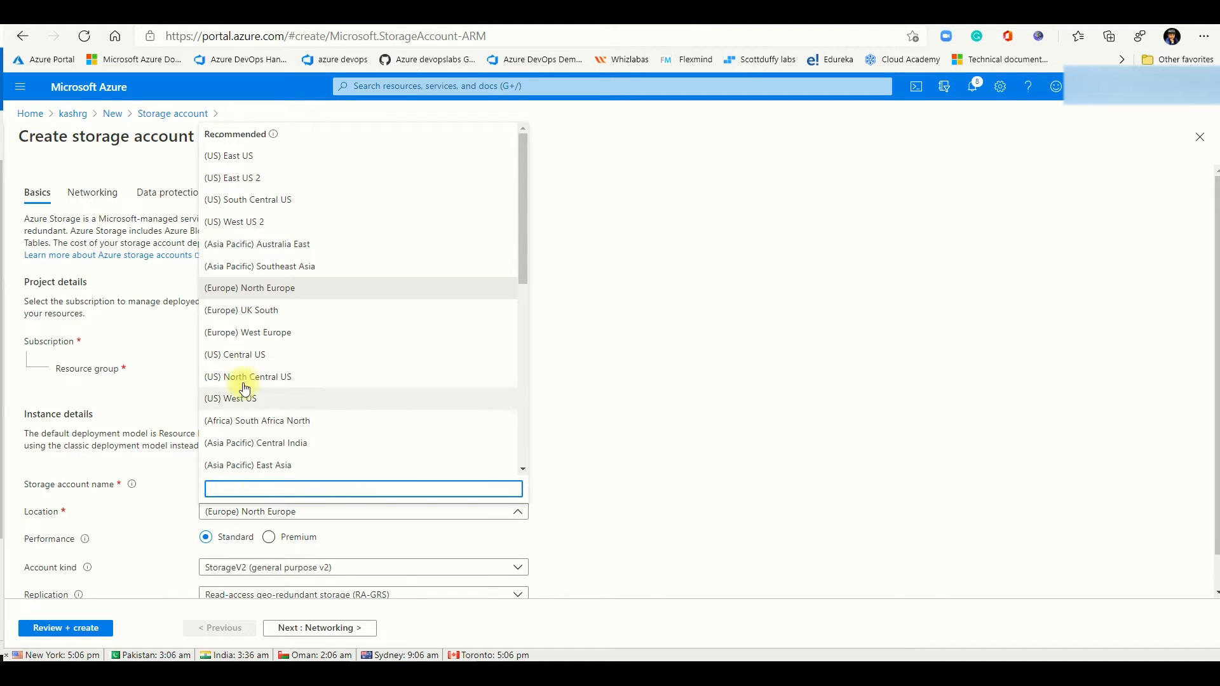
{"action": "left_click", "coordinate": [250, 310]}
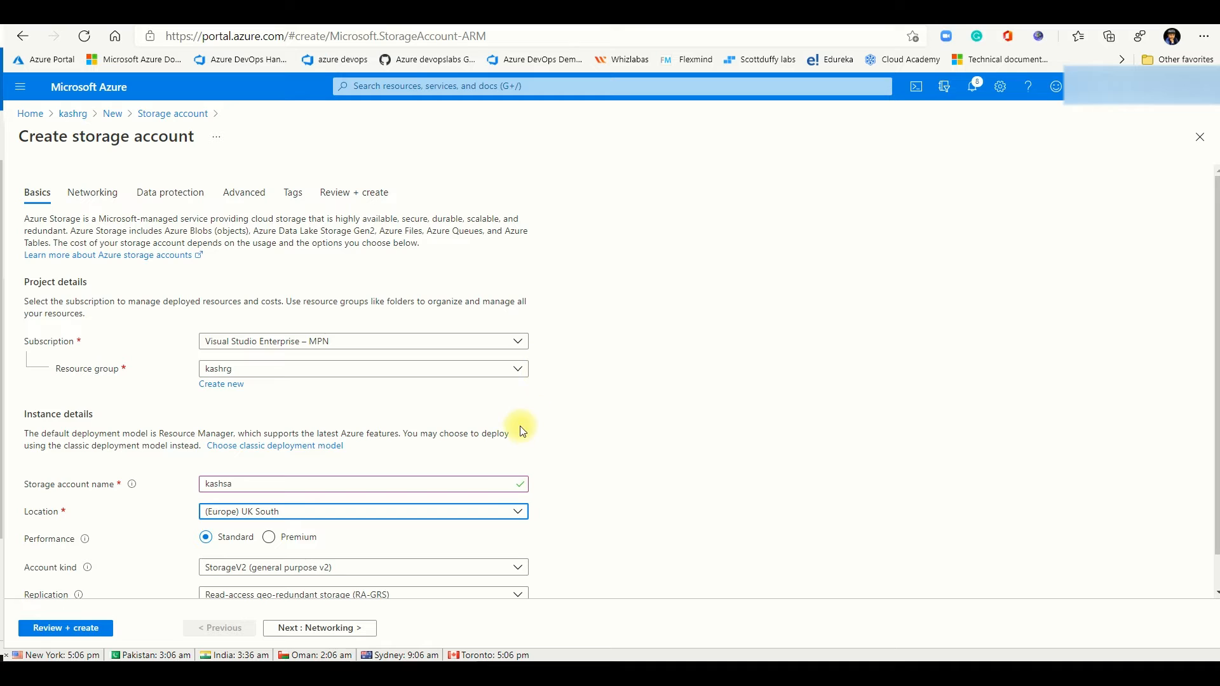
{"action": "scroll", "coordinate": [576, 442], "scroll_direction": "down", "scroll_amount": 1}
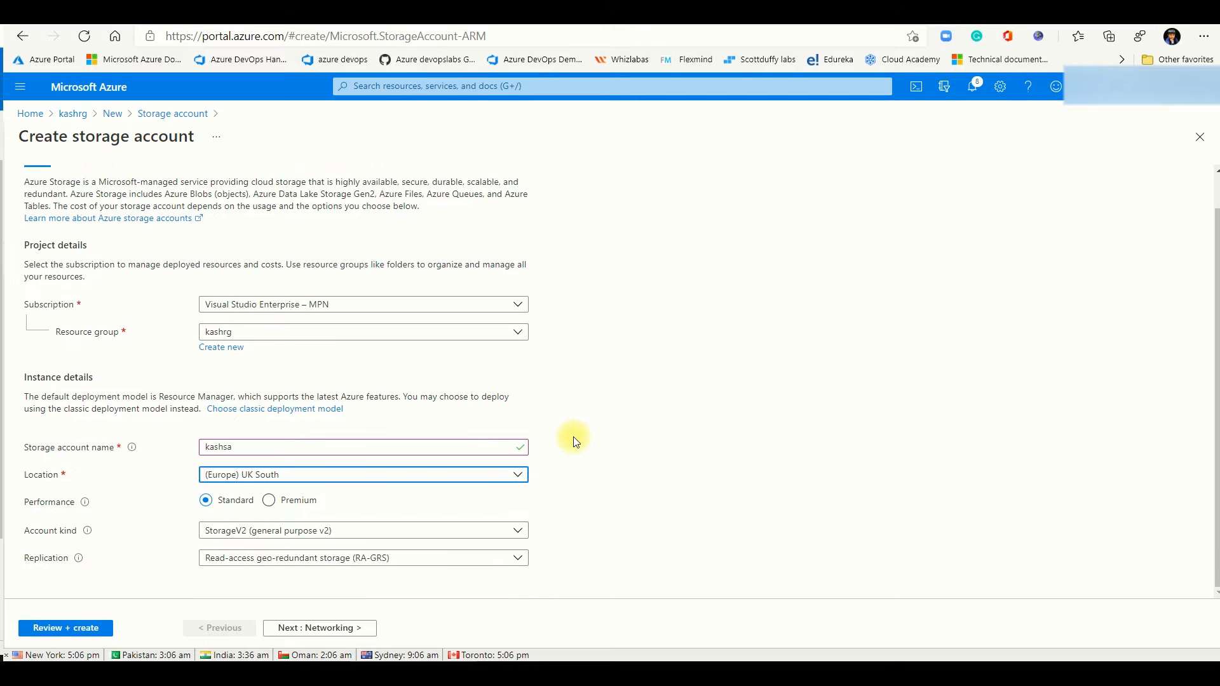
{"action": "left_click", "coordinate": [294, 560]}
{"action": "left_click", "coordinate": [294, 425]}
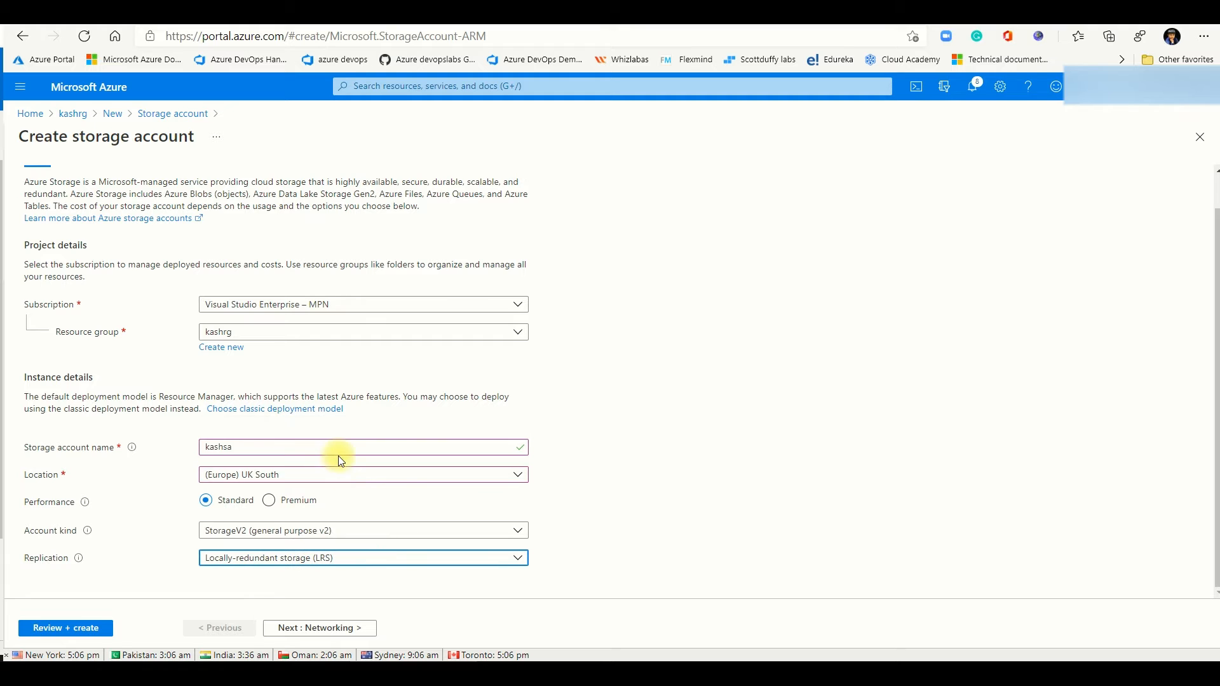
Step: Keep the default networking, data protection, advanced and tag settings, deploy the storage account, and open the deployed resource
{"action": "left_click", "coordinate": [301, 630]}
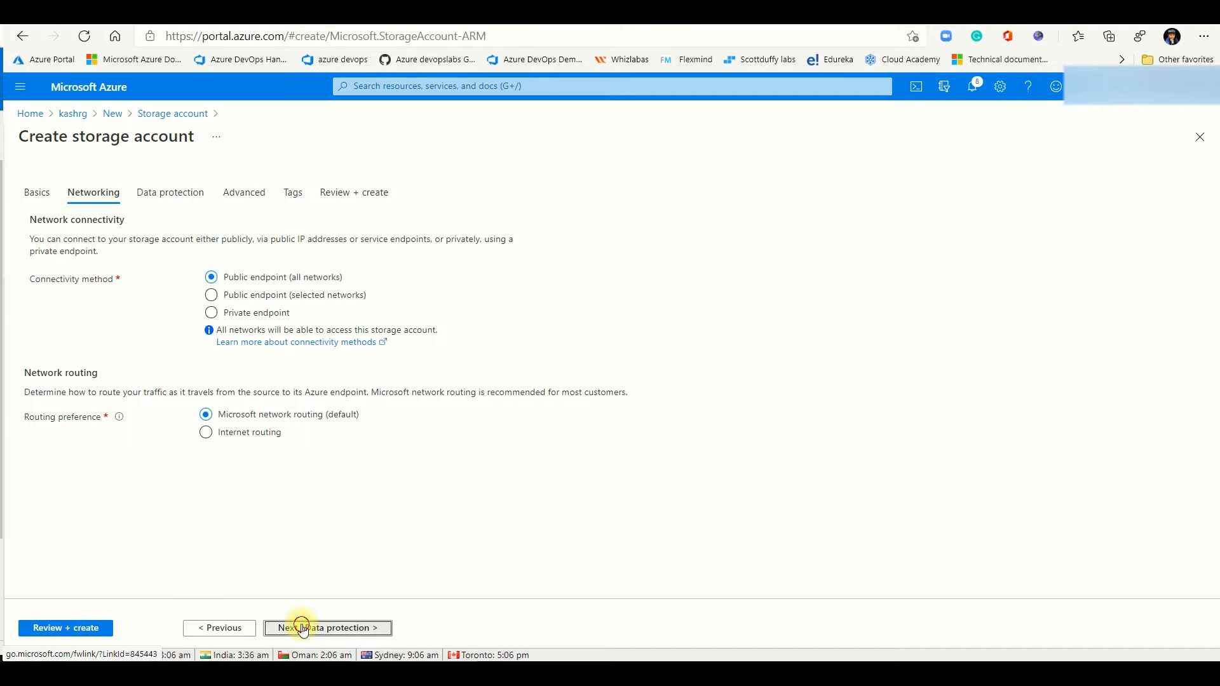
{"action": "left_click", "coordinate": [304, 629]}
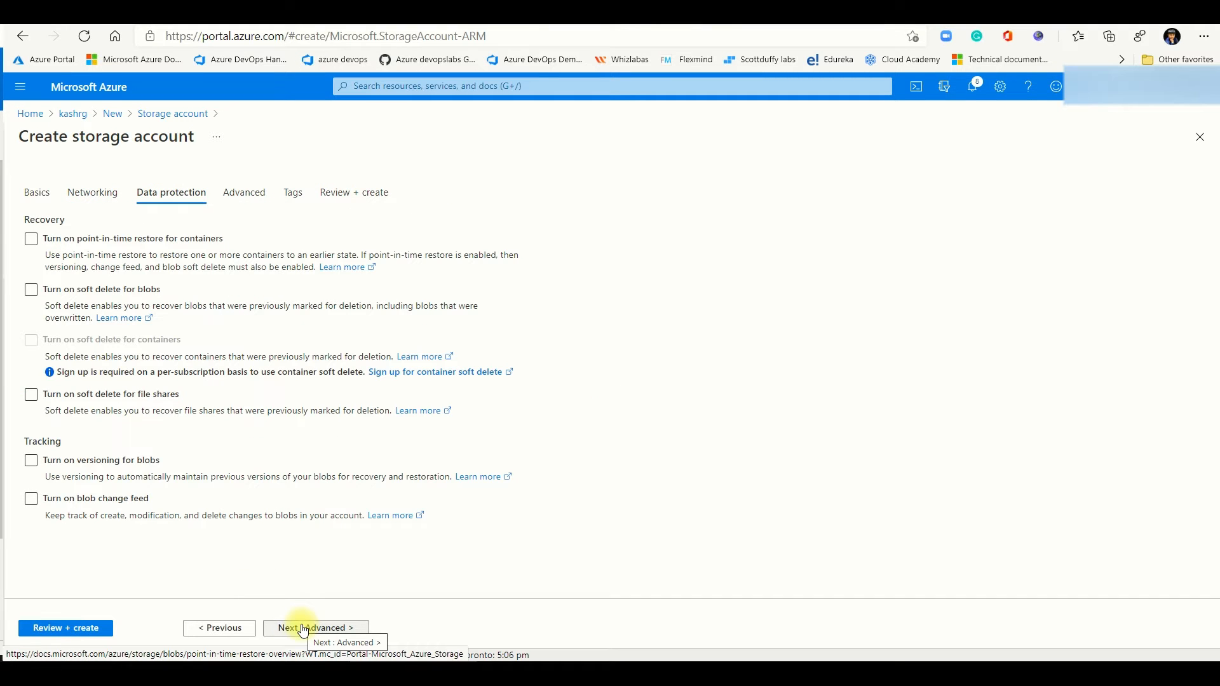
{"action": "left_click", "coordinate": [301, 629]}
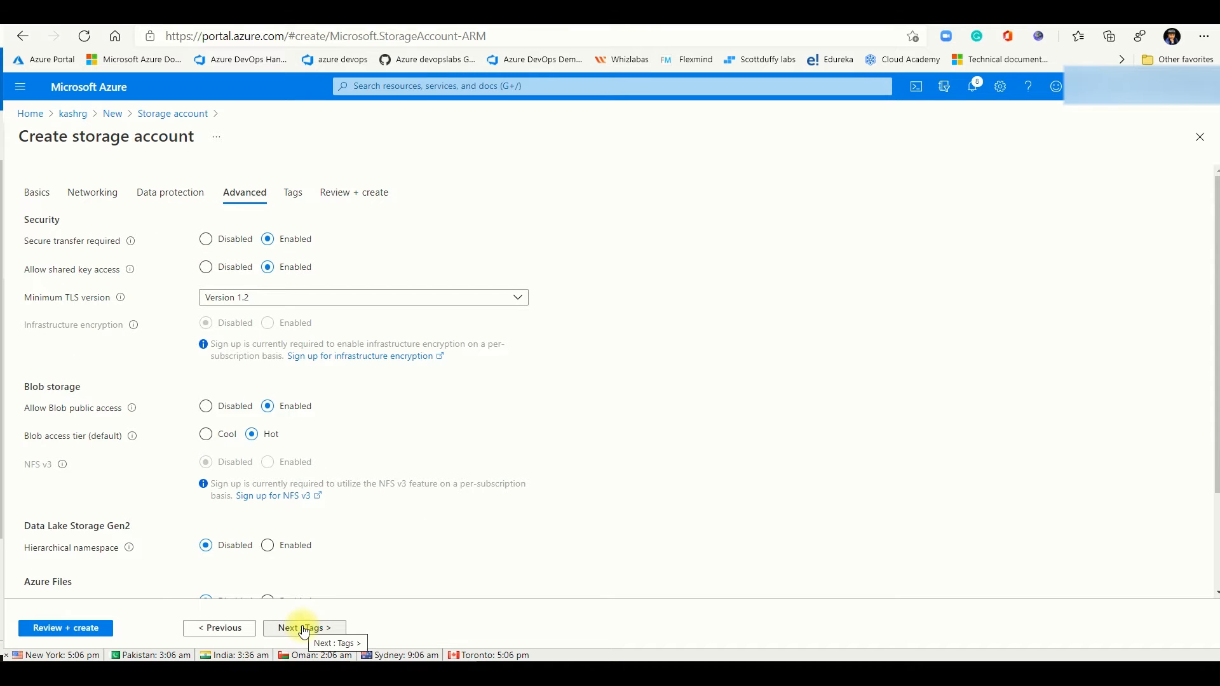
{"action": "left_click", "coordinate": [304, 629]}
{"action": "left_click", "coordinate": [305, 630]}
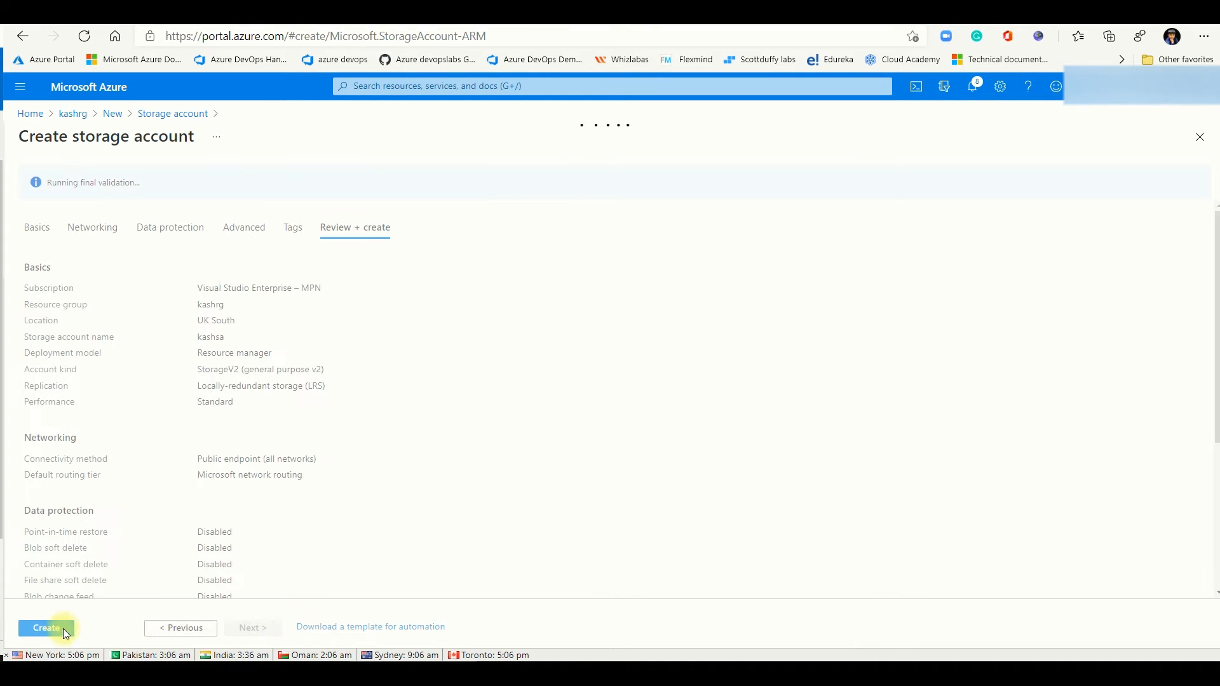
{"action": "left_click", "coordinate": [61, 634]}
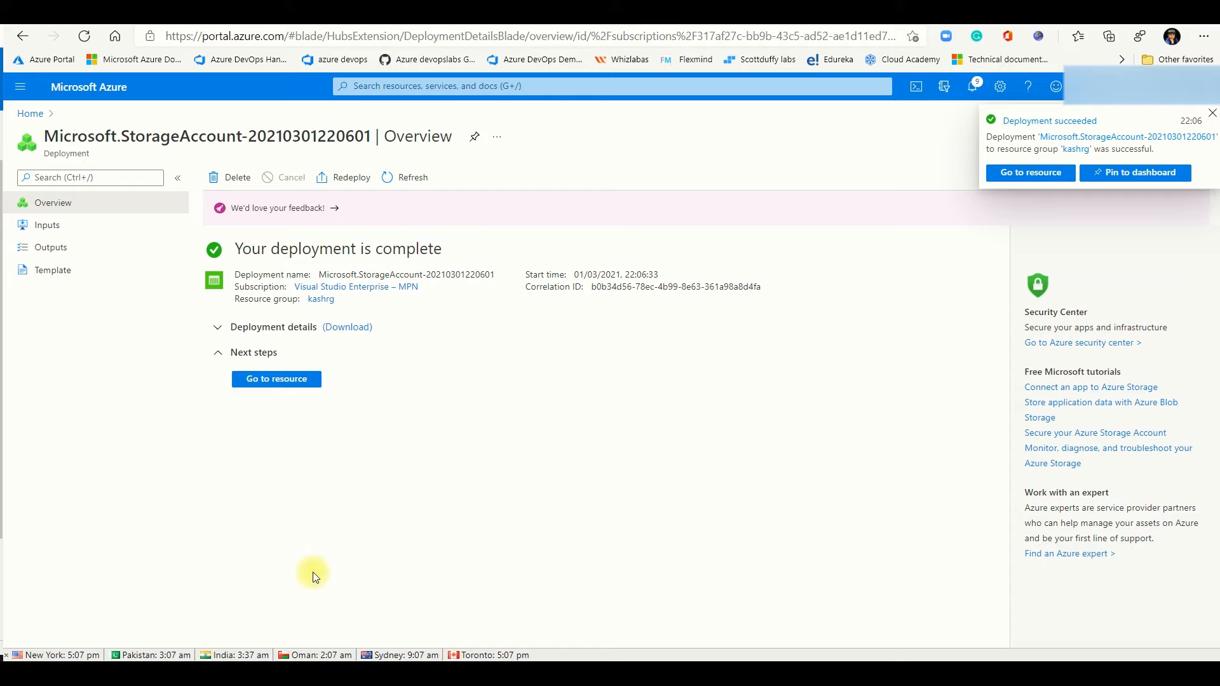
{"action": "left_click", "coordinate": [280, 380]}
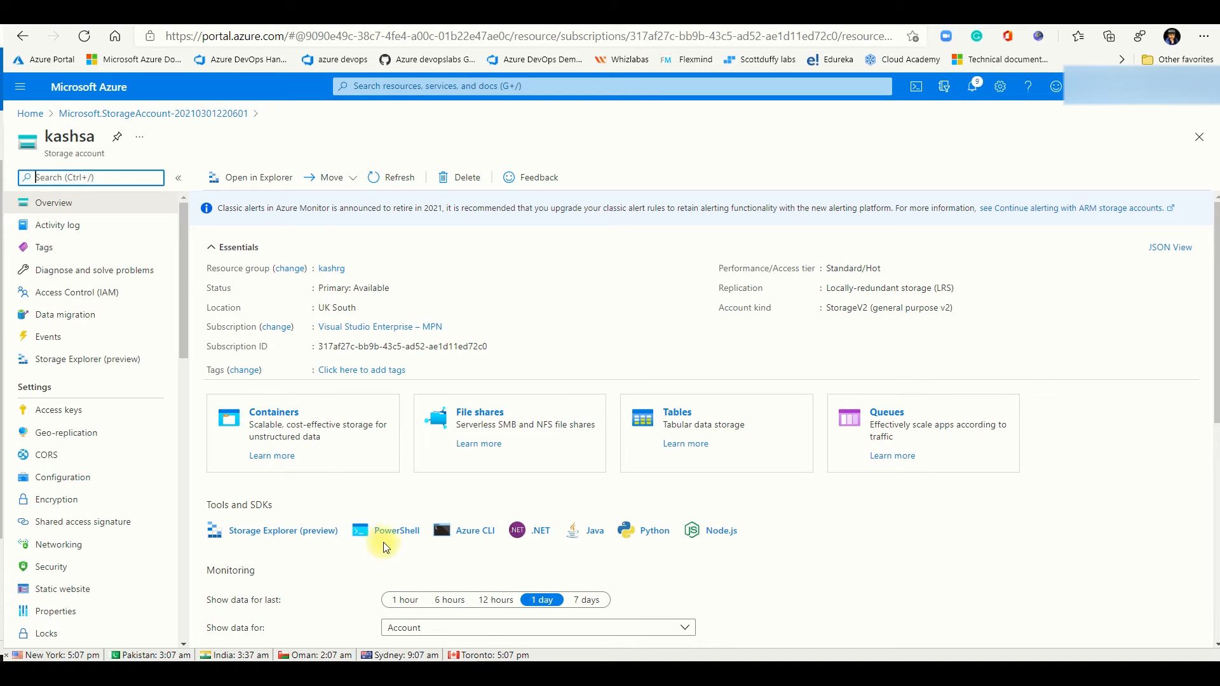
Step: Return to the portal home and open the kashrg resource group from the resource groups overview
{"action": "left_click", "coordinate": [20, 87]}
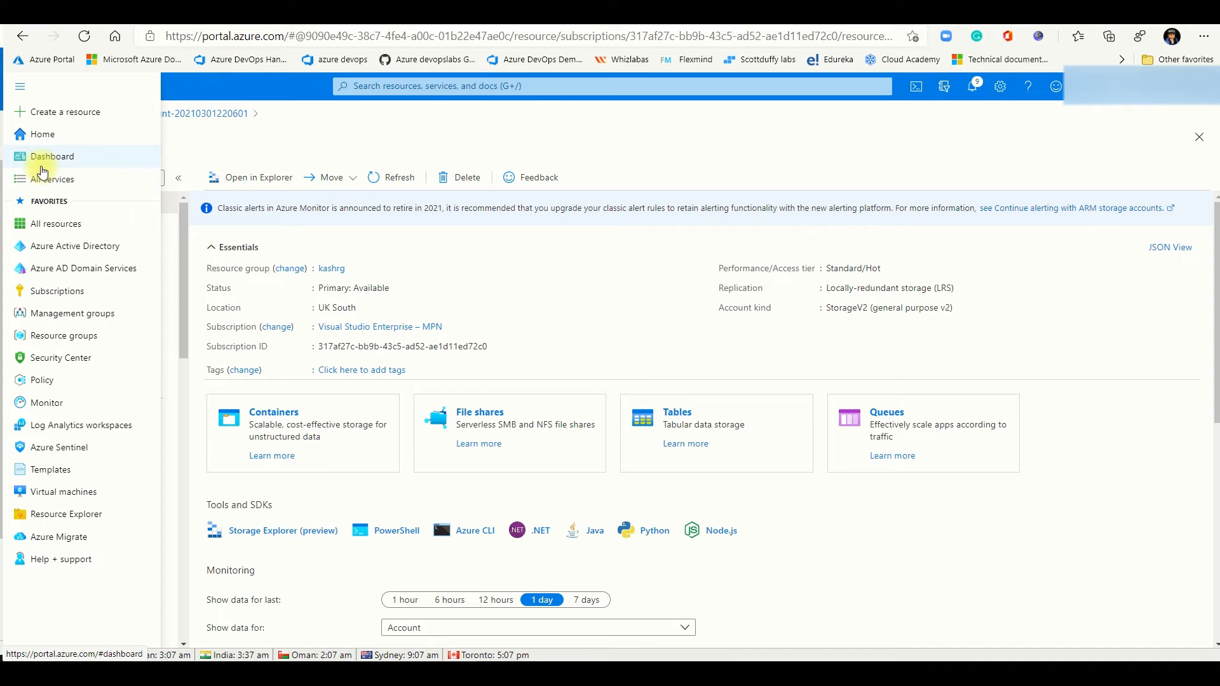
{"action": "left_click", "coordinate": [43, 134]}
{"action": "left_click", "coordinate": [427, 176]}
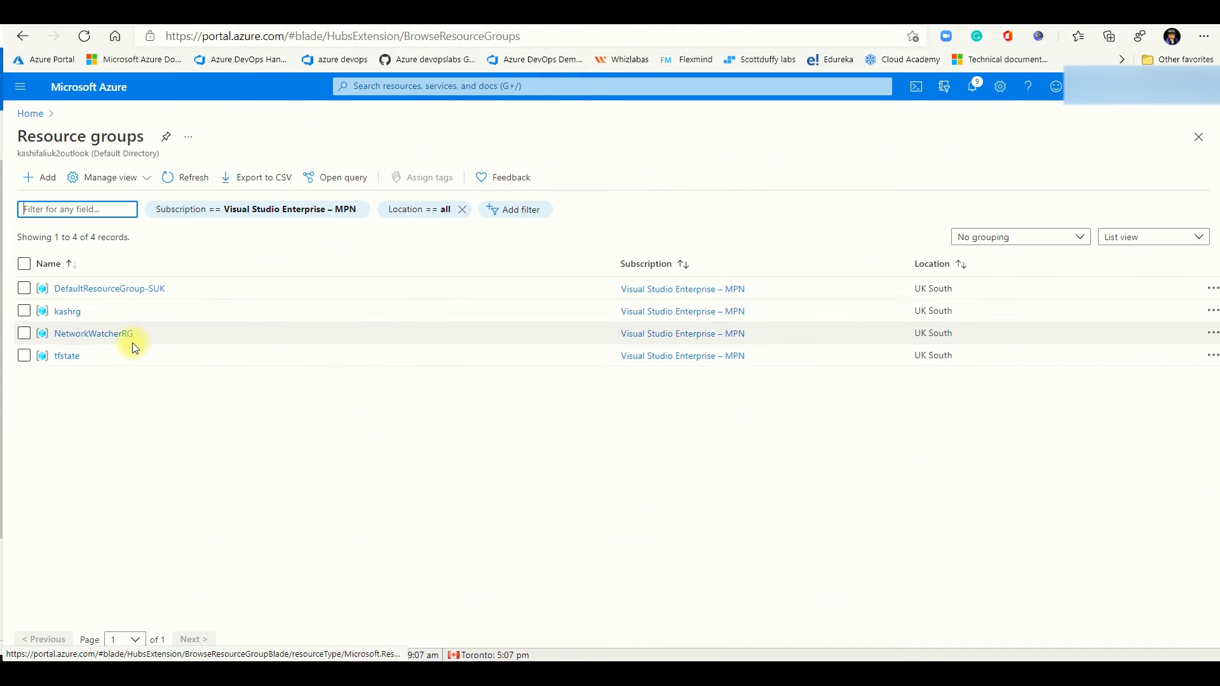
{"action": "left_click", "coordinate": [70, 312]}
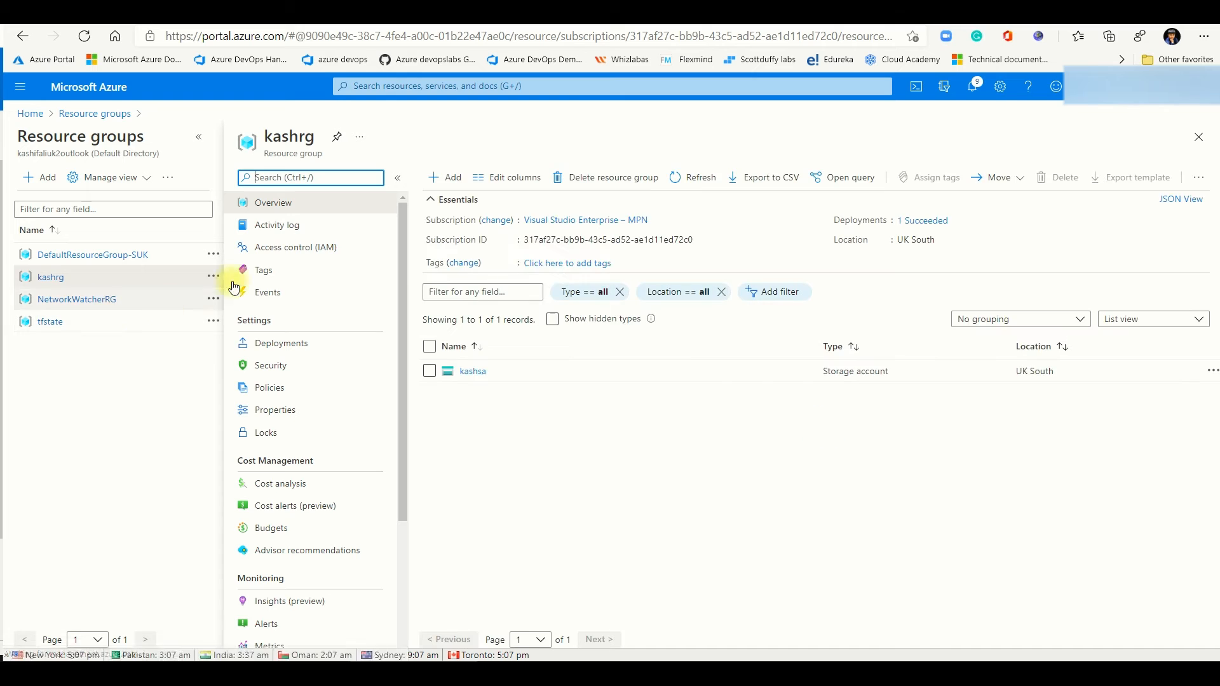
Step: Add a resource to kashrg by finding Key Vault in the Marketplace and starting its creation
{"action": "left_click", "coordinate": [452, 178]}
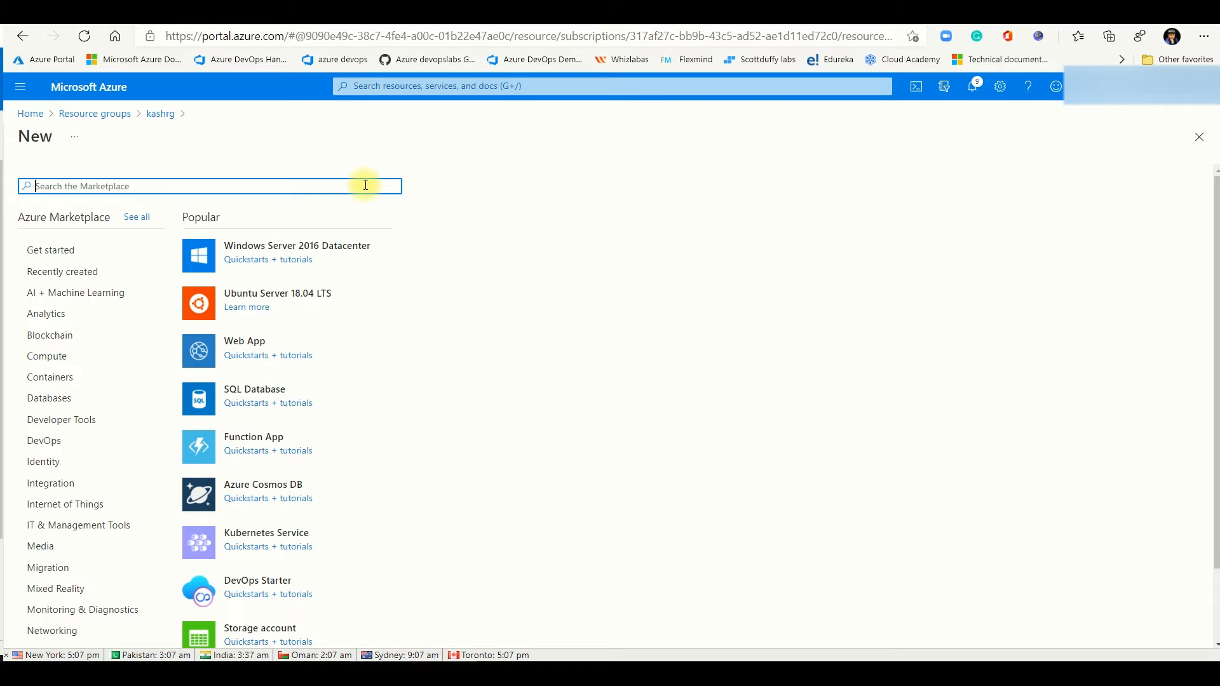
{"action": "type", "text": "key vault"}
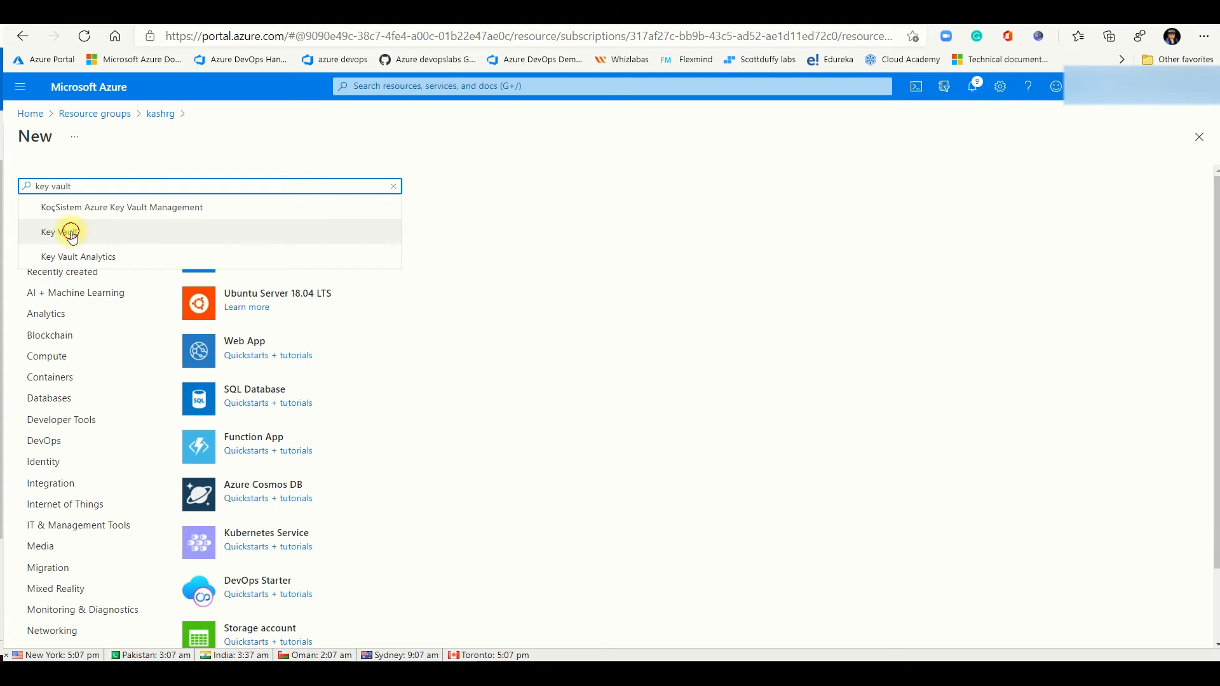
{"action": "left_click", "coordinate": [73, 235]}
{"action": "left_click", "coordinate": [138, 245]}
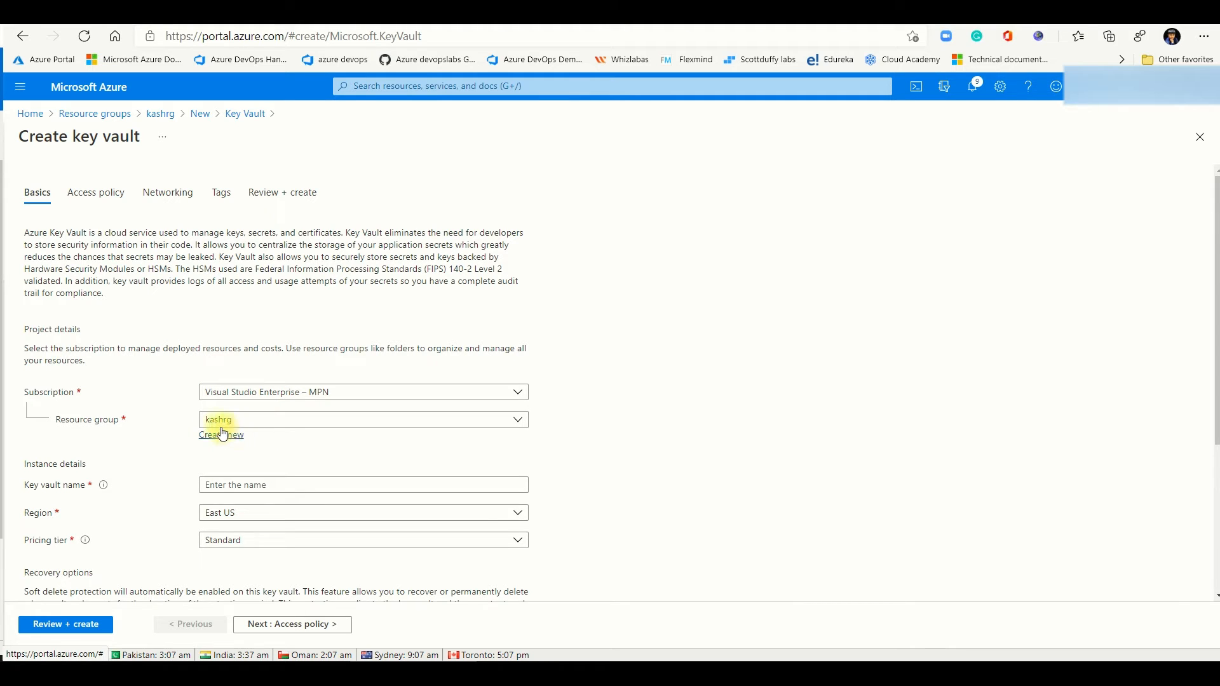
Step: Name the key vault kashkv1 and set its region to UK South
{"action": "left_click", "coordinate": [234, 487]}
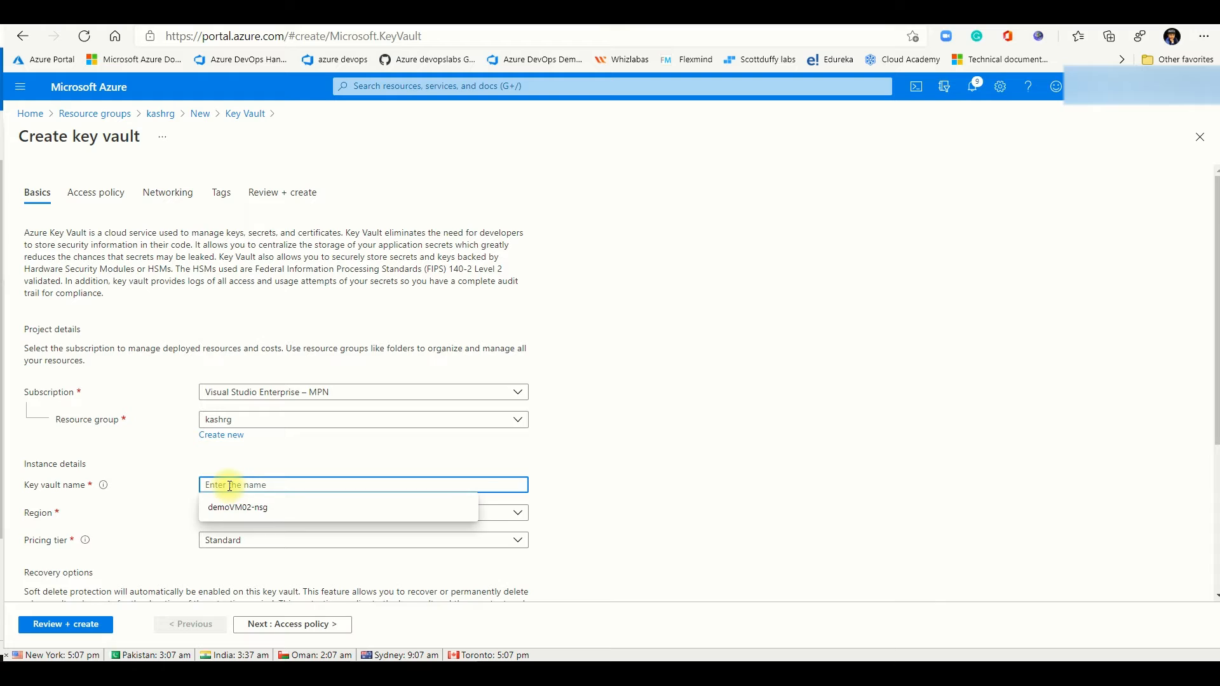
{"action": "type", "text": "kashkv1"}
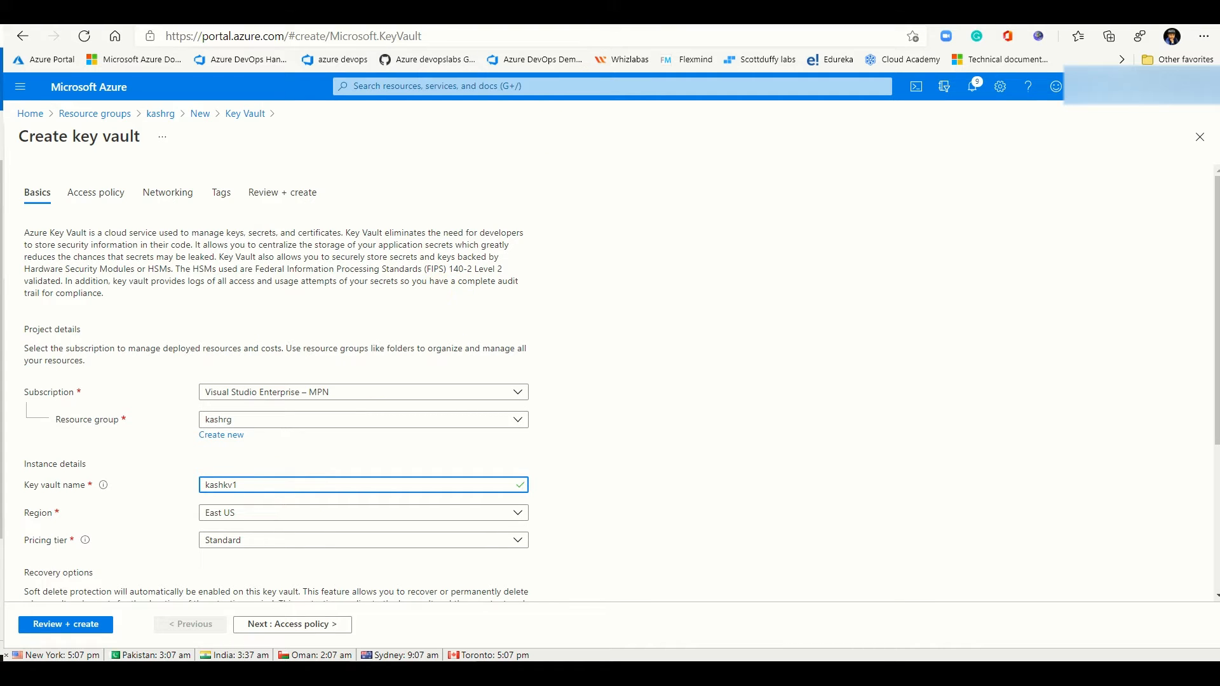
{"action": "left_click", "coordinate": [326, 513]}
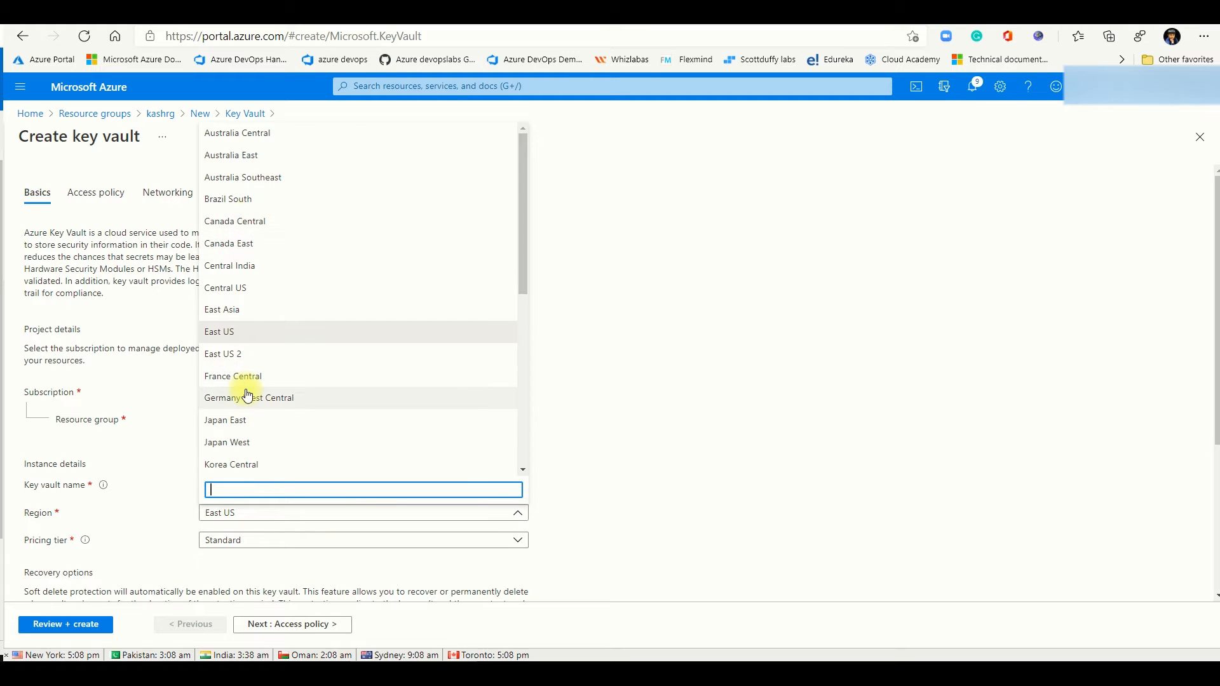
{"action": "scroll", "coordinate": [248, 395], "scroll_direction": "down", "scroll_amount": 3}
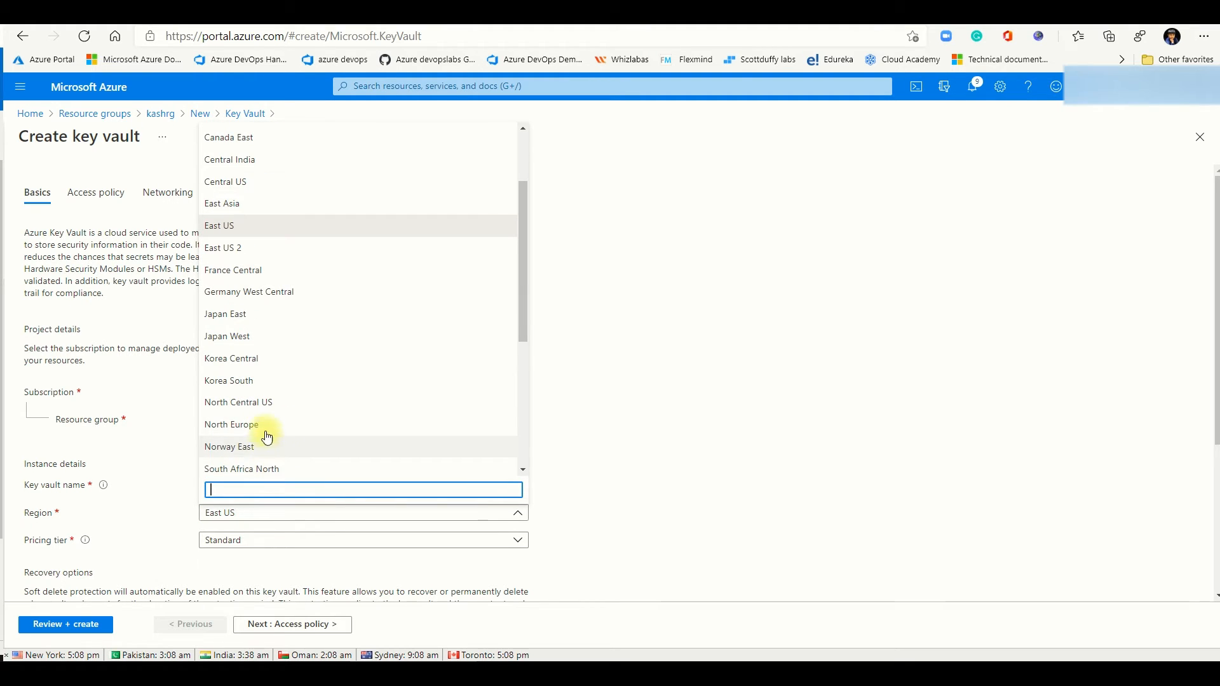
{"action": "scroll", "coordinate": [256, 411], "scroll_direction": "down", "scroll_amount": 2}
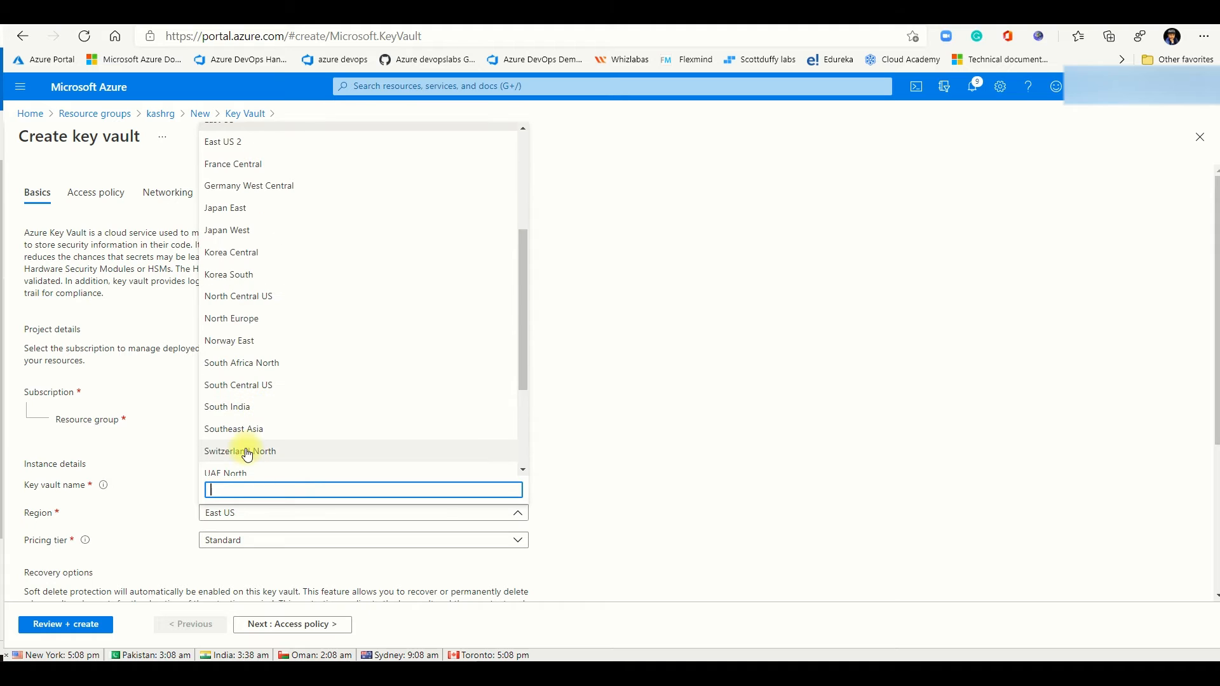
{"action": "scroll", "coordinate": [248, 454], "scroll_direction": "up", "scroll_amount": 3}
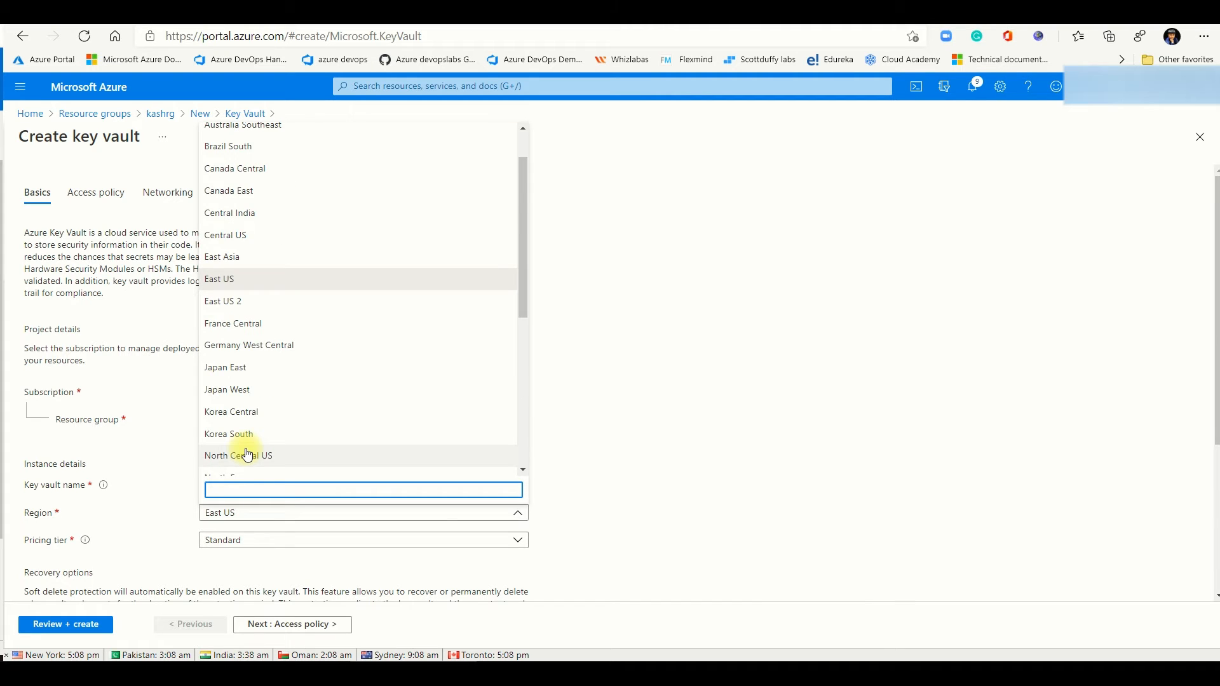
{"action": "scroll", "coordinate": [248, 455], "scroll_direction": "down", "scroll_amount": 4}
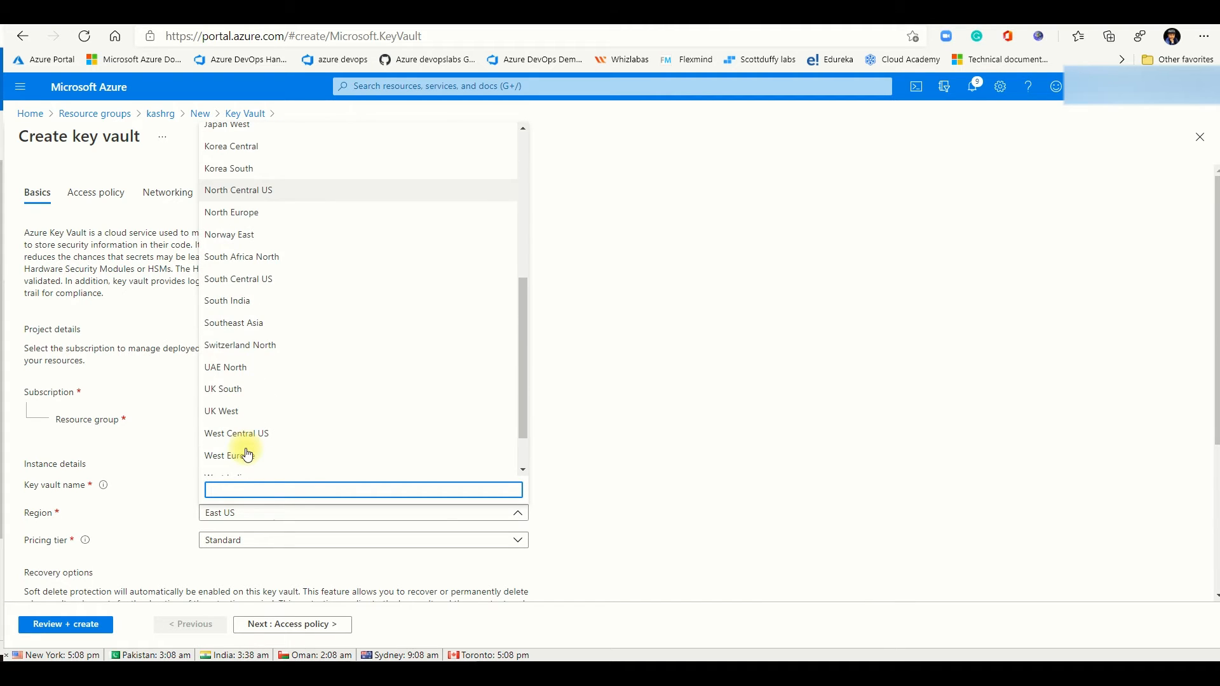
{"action": "left_click", "coordinate": [236, 394]}
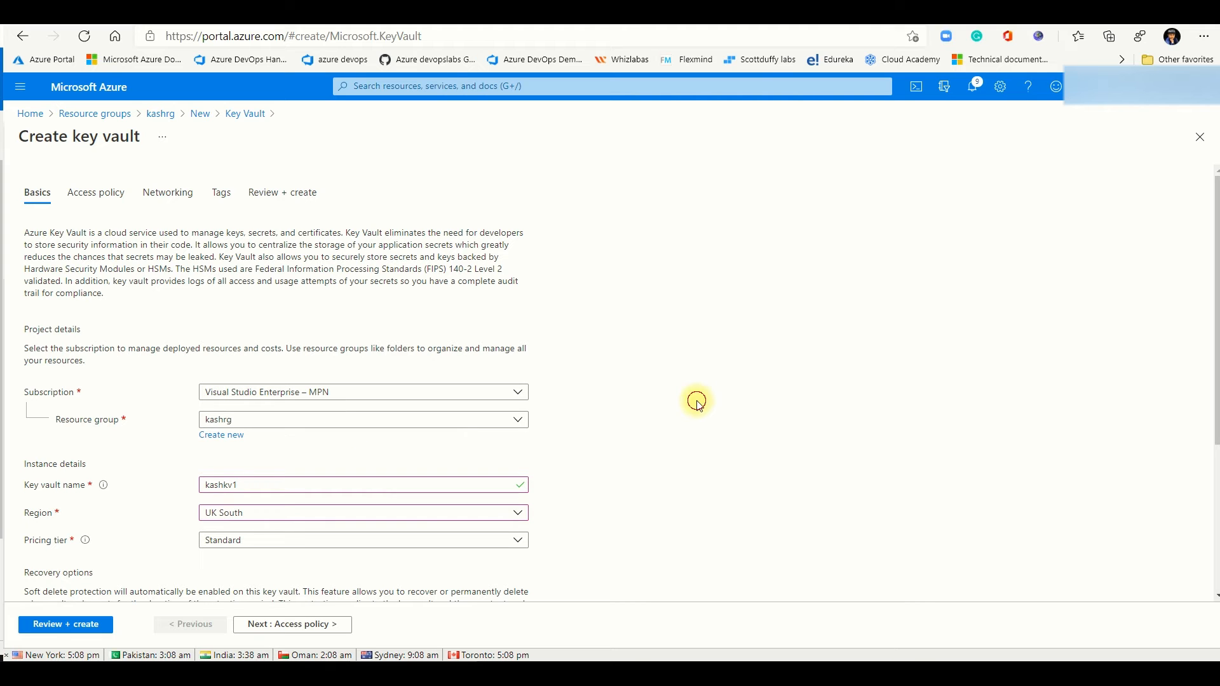
Step: Keep the default recovery options and enable vault access to Azure Disk Encryption for volume encryption
{"action": "scroll", "coordinate": [699, 420], "scroll_direction": "down", "scroll_amount": 3}
{"action": "scroll", "coordinate": [701, 426], "scroll_direction": "down", "scroll_amount": 1}
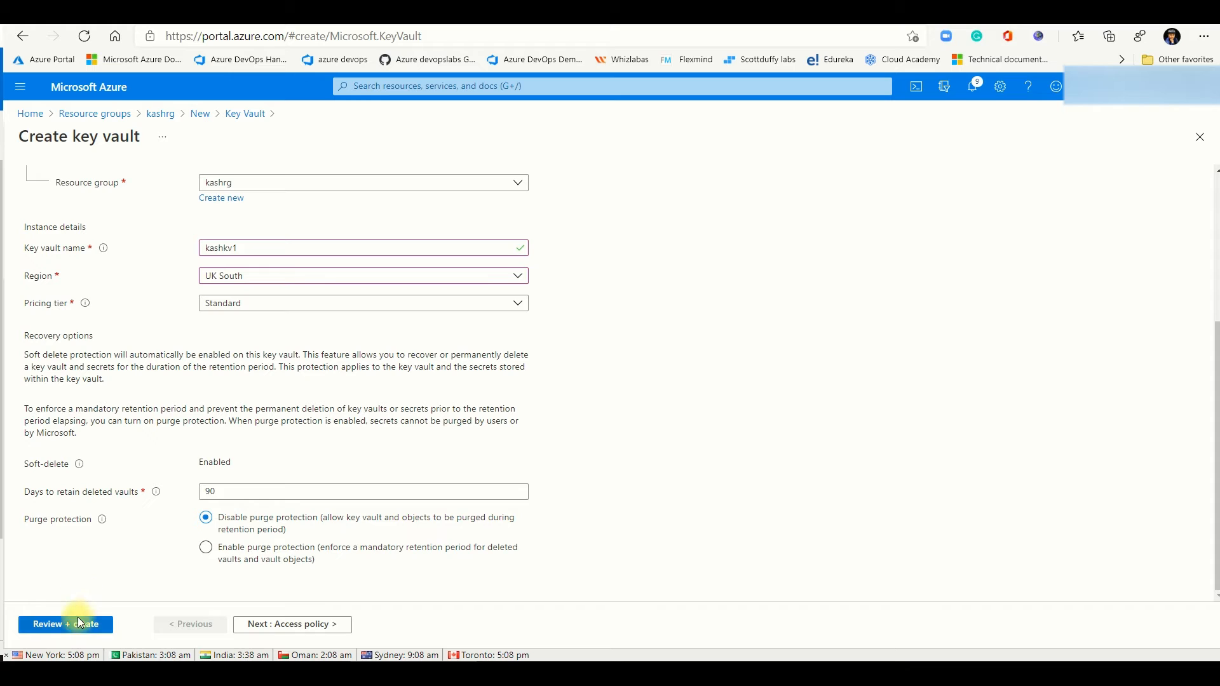
{"action": "left_click", "coordinate": [281, 629]}
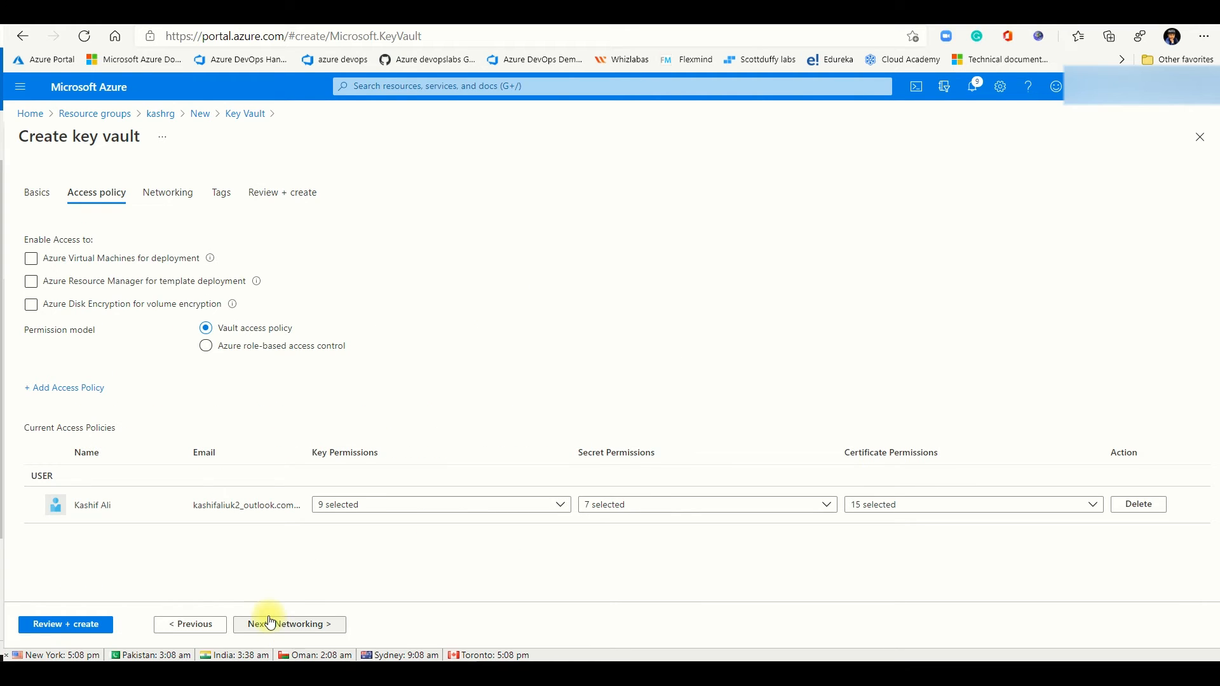
{"action": "left_click", "coordinate": [36, 310]}
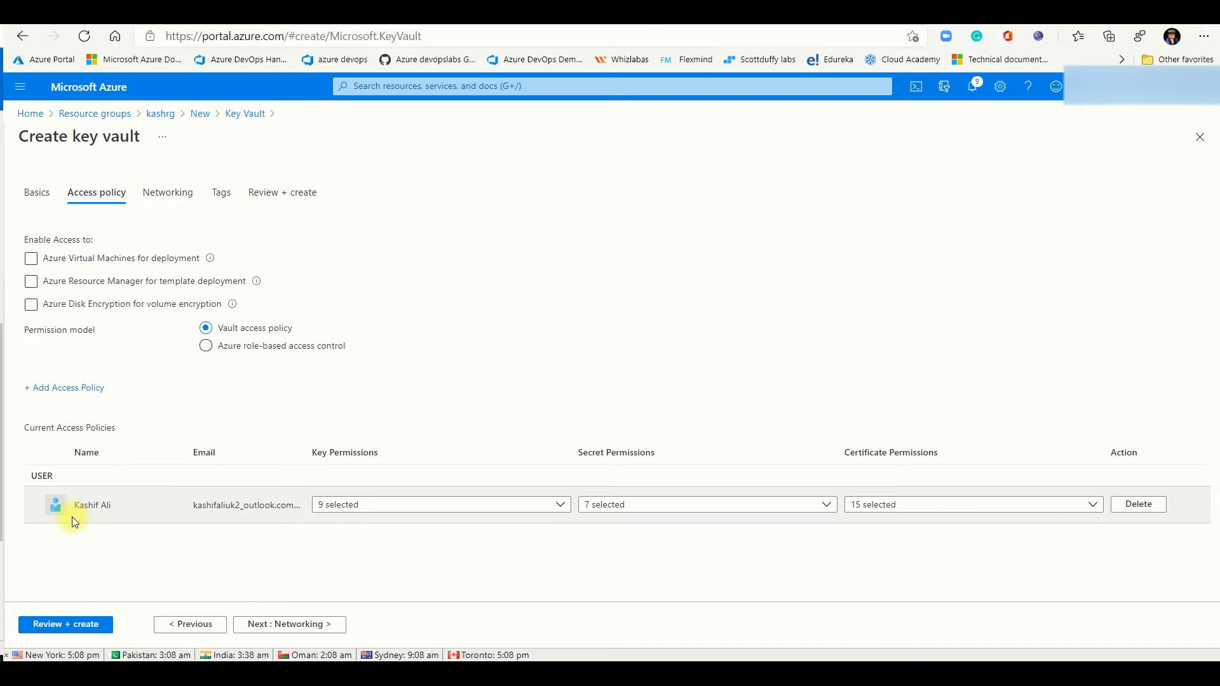
{"action": "left_click", "coordinate": [31, 305]}
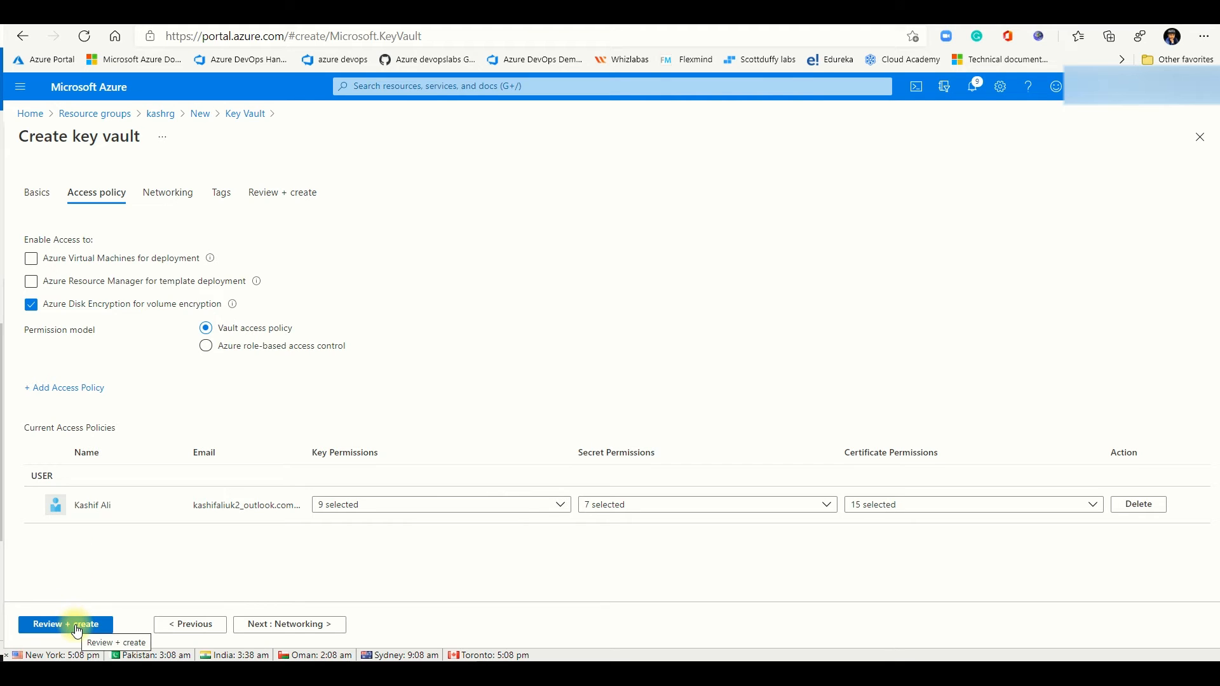
Step: Keep the default networking and tag settings, deploy the key vault, and open the deployed resource
{"action": "left_click", "coordinate": [276, 626]}
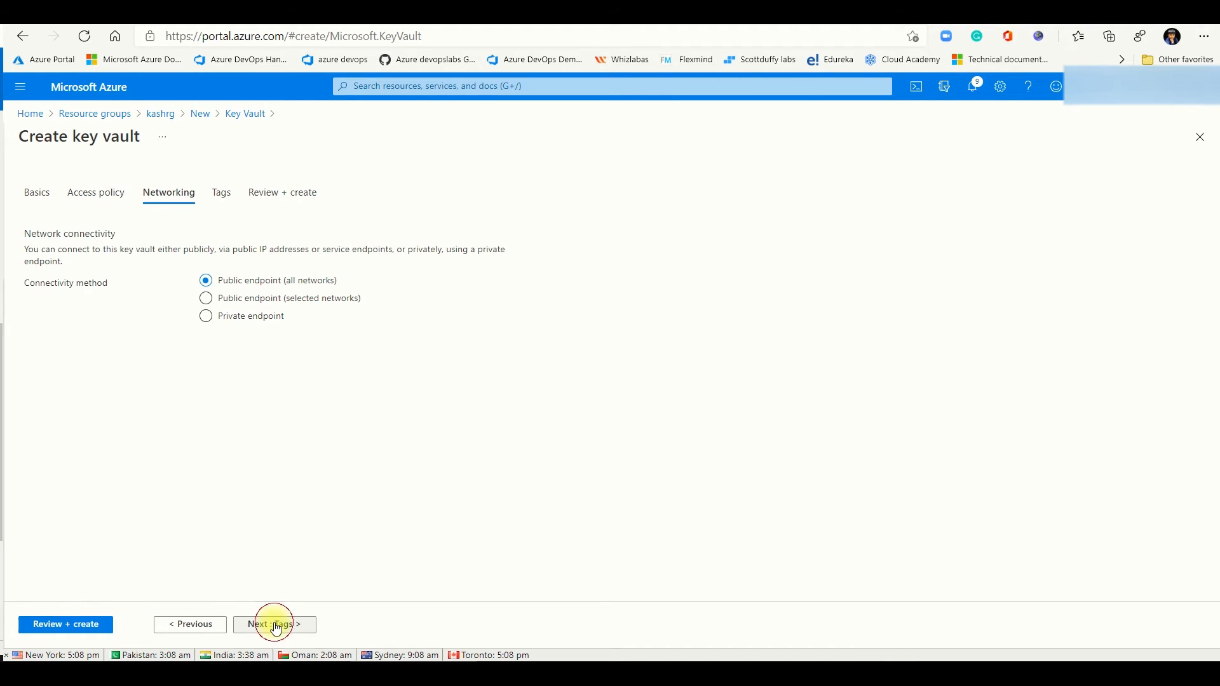
{"action": "left_click", "coordinate": [276, 627]}
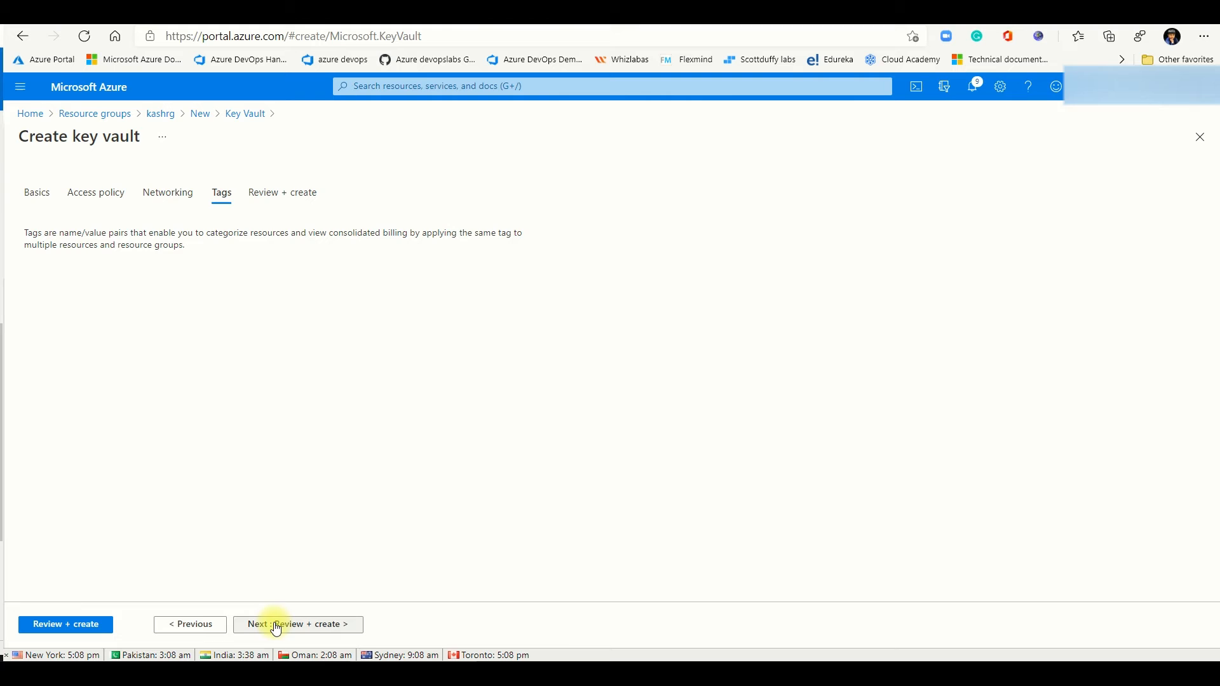
{"action": "left_click", "coordinate": [87, 623]}
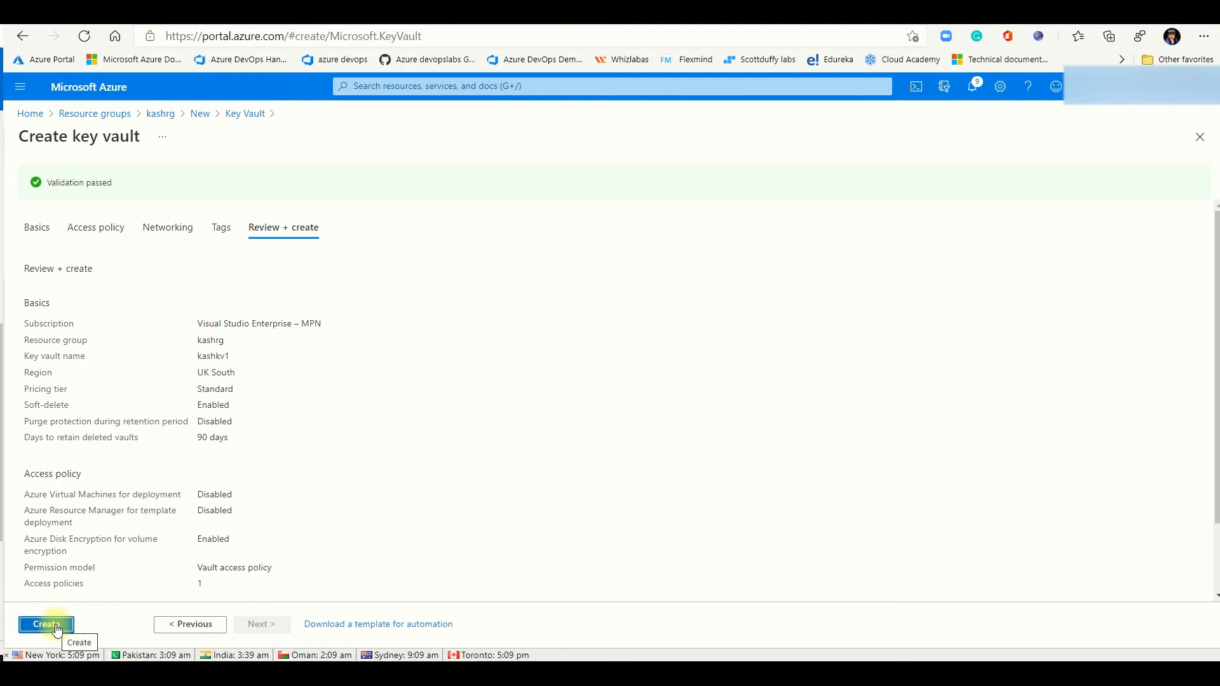
{"action": "left_click", "coordinate": [57, 631]}
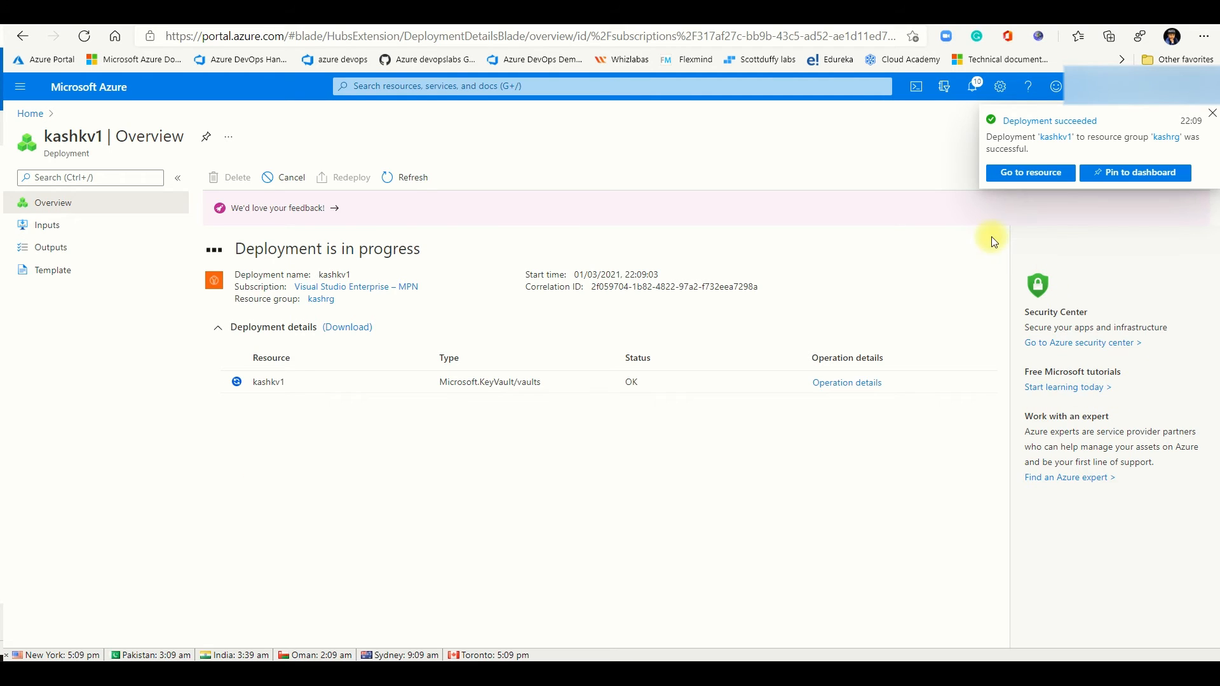
{"action": "left_click", "coordinate": [1017, 177]}
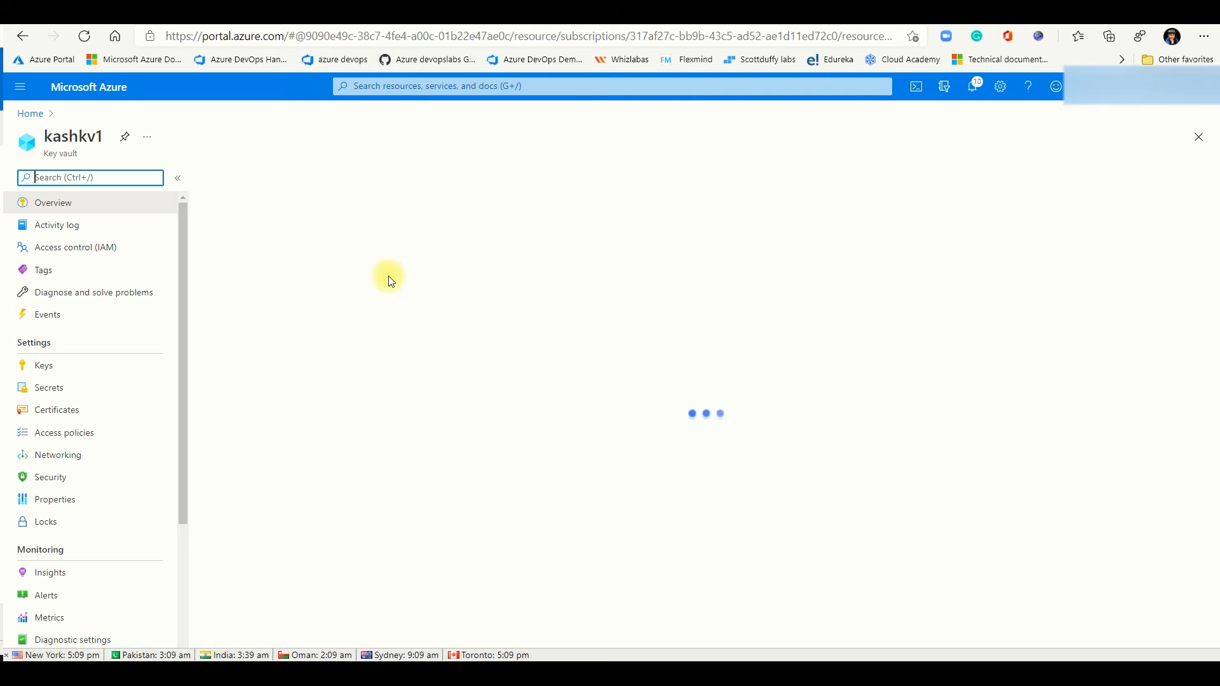
Step: Generate a key named kashkey in the vault, keeping the default RSA type and 2048 key size
{"action": "left_click", "coordinate": [45, 367]}
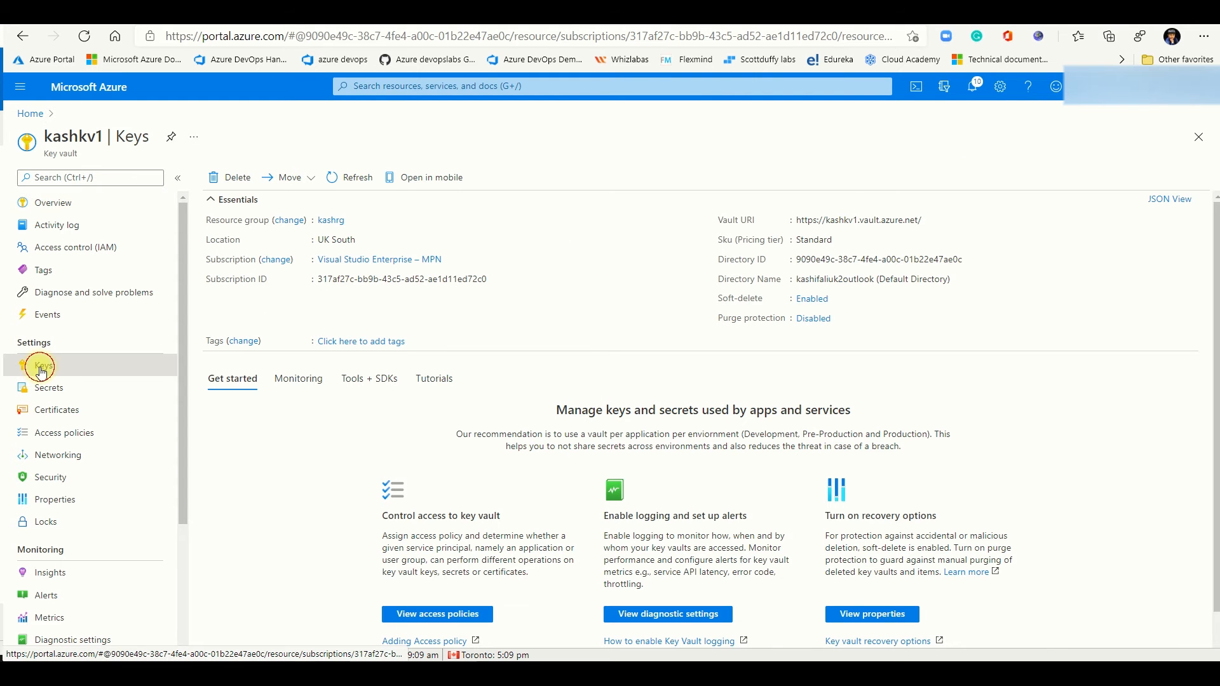
{"action": "left_click", "coordinate": [268, 177]}
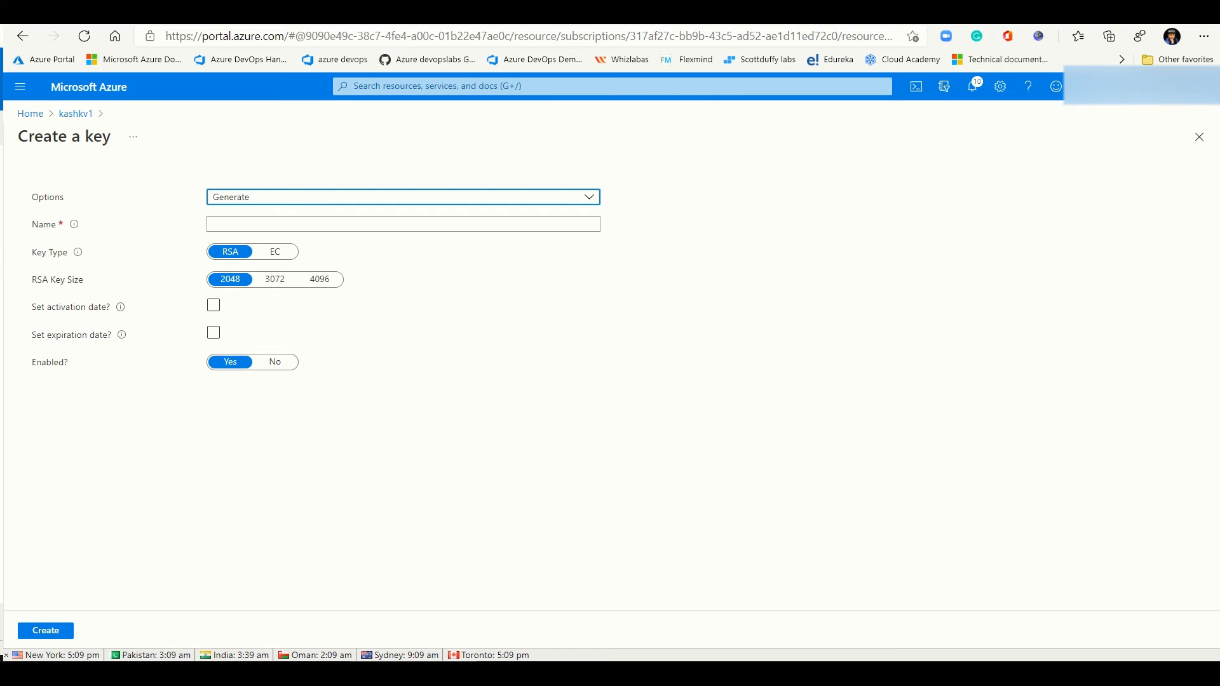
{"action": "left_click", "coordinate": [298, 222]}
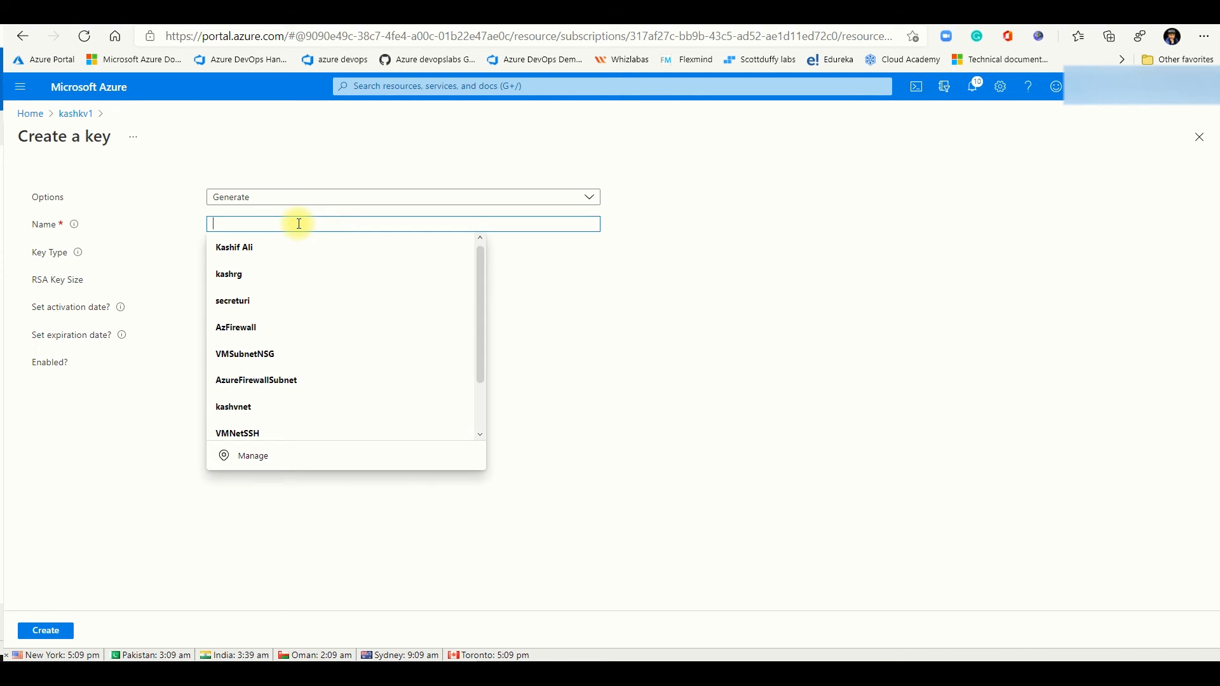
{"action": "type", "text": "kashkey"}
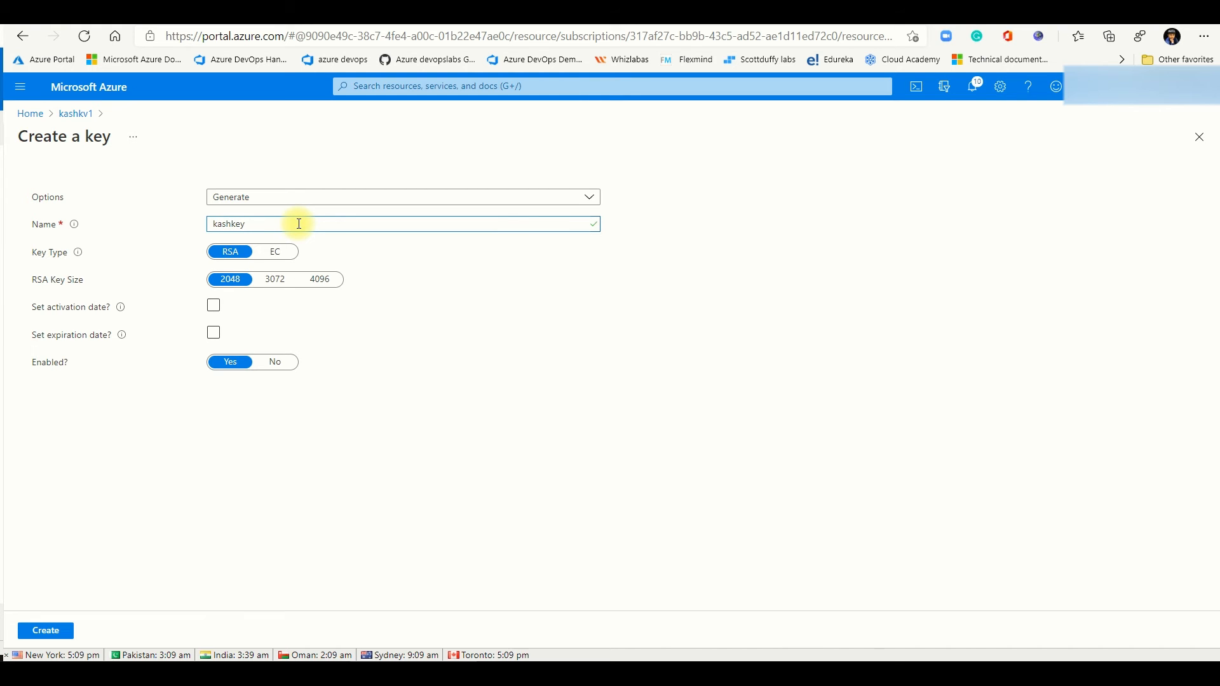
{"action": "left_click", "coordinate": [58, 633]}
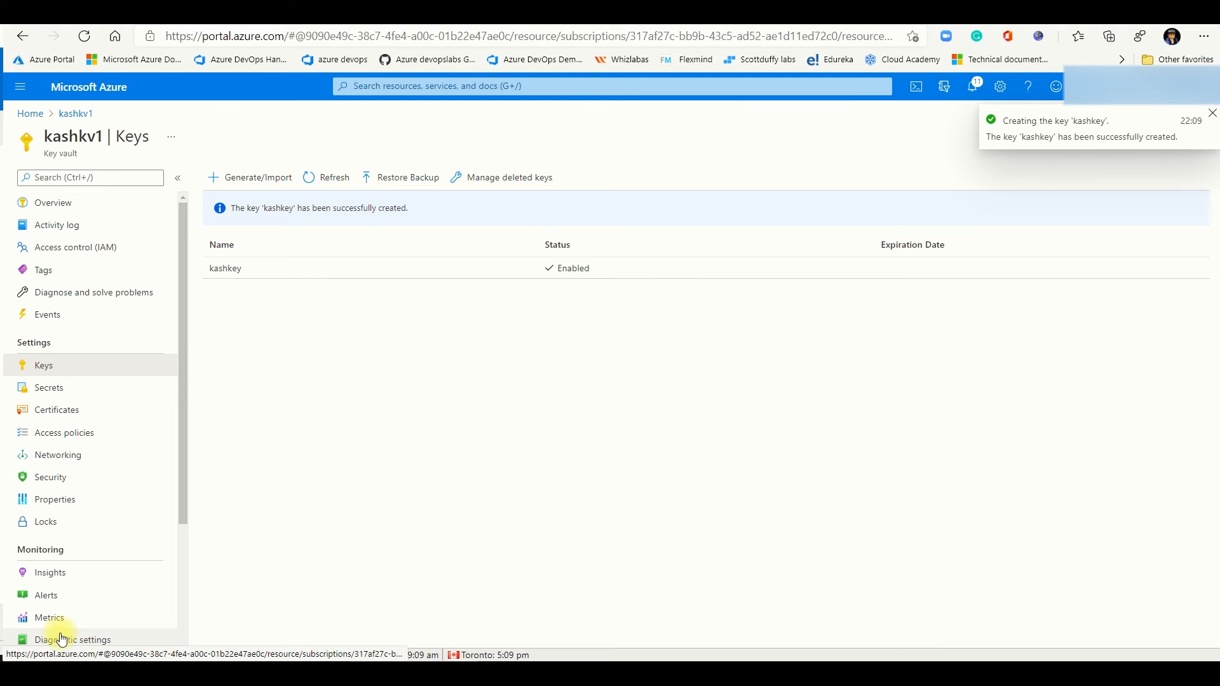
Step: Examine the properties and permitted operations of kashkey's current version, and return to the vault's key list
{"action": "left_click", "coordinate": [240, 270]}
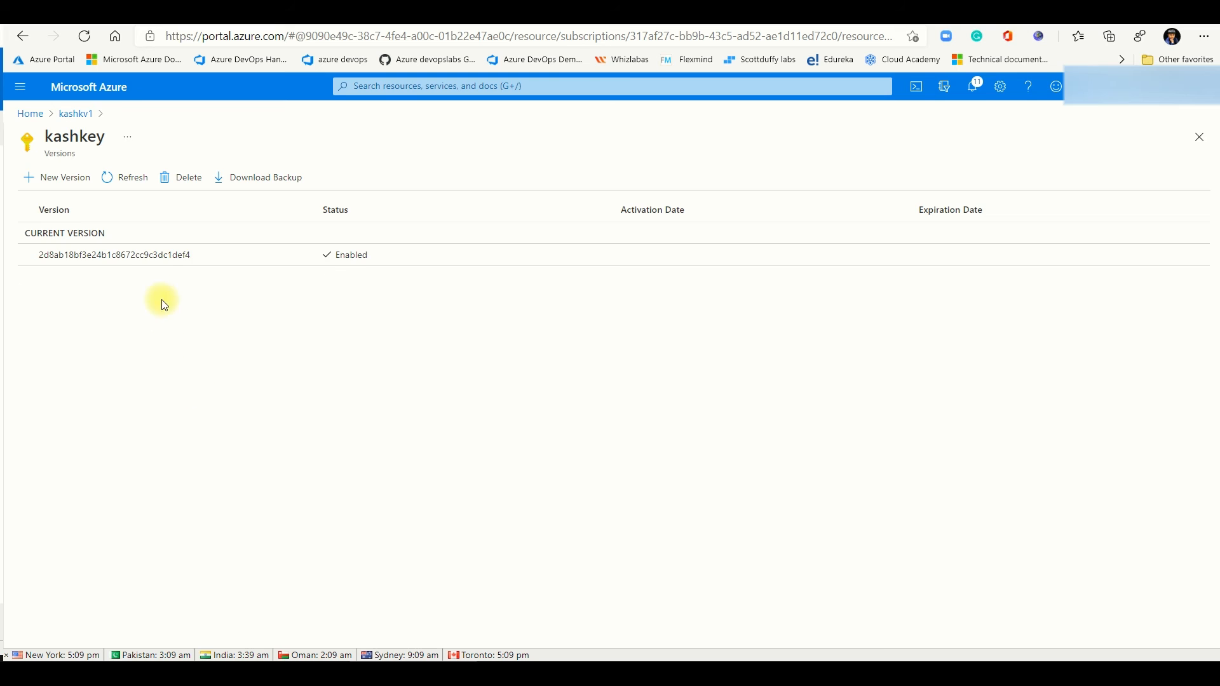
{"action": "left_click", "coordinate": [155, 262]}
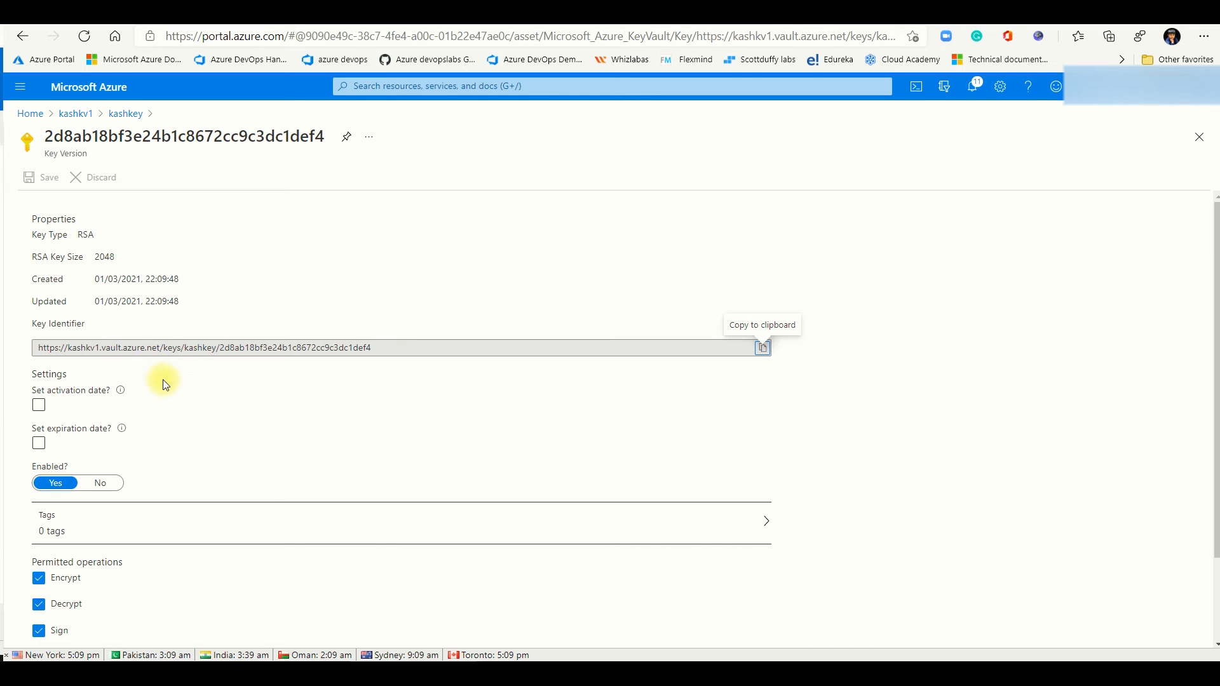
{"action": "scroll", "coordinate": [255, 558], "scroll_direction": "down", "scroll_amount": 2}
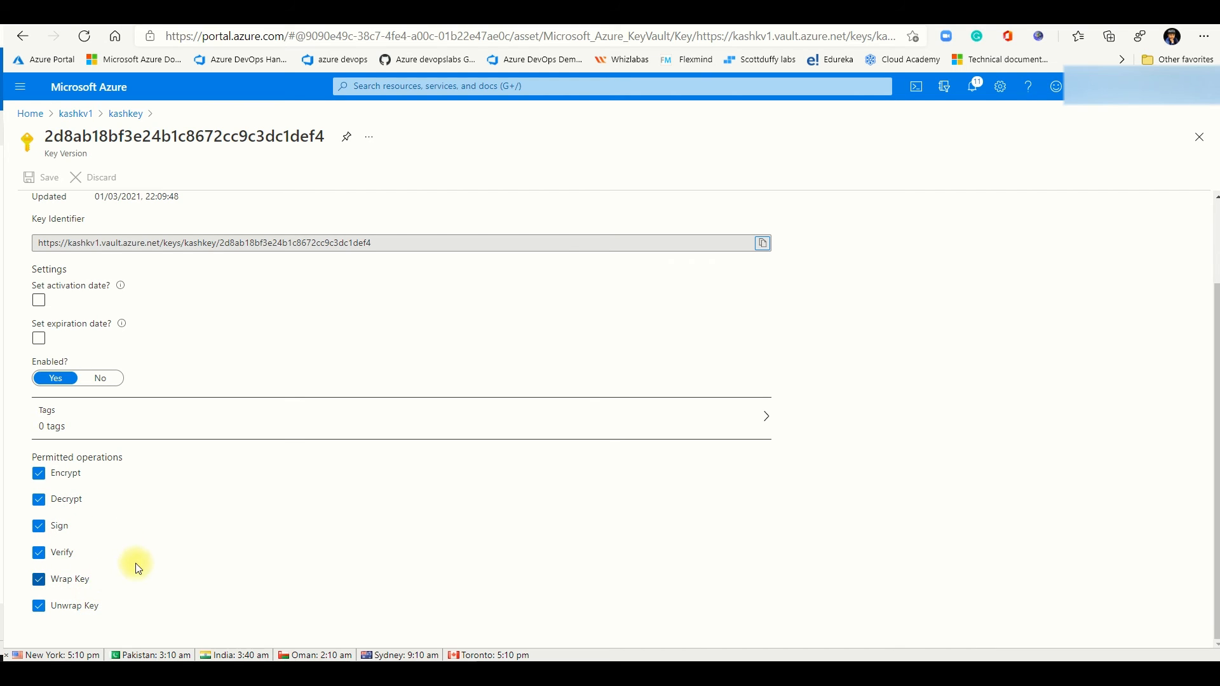
{"action": "scroll", "coordinate": [174, 523], "scroll_direction": "up", "scroll_amount": 2}
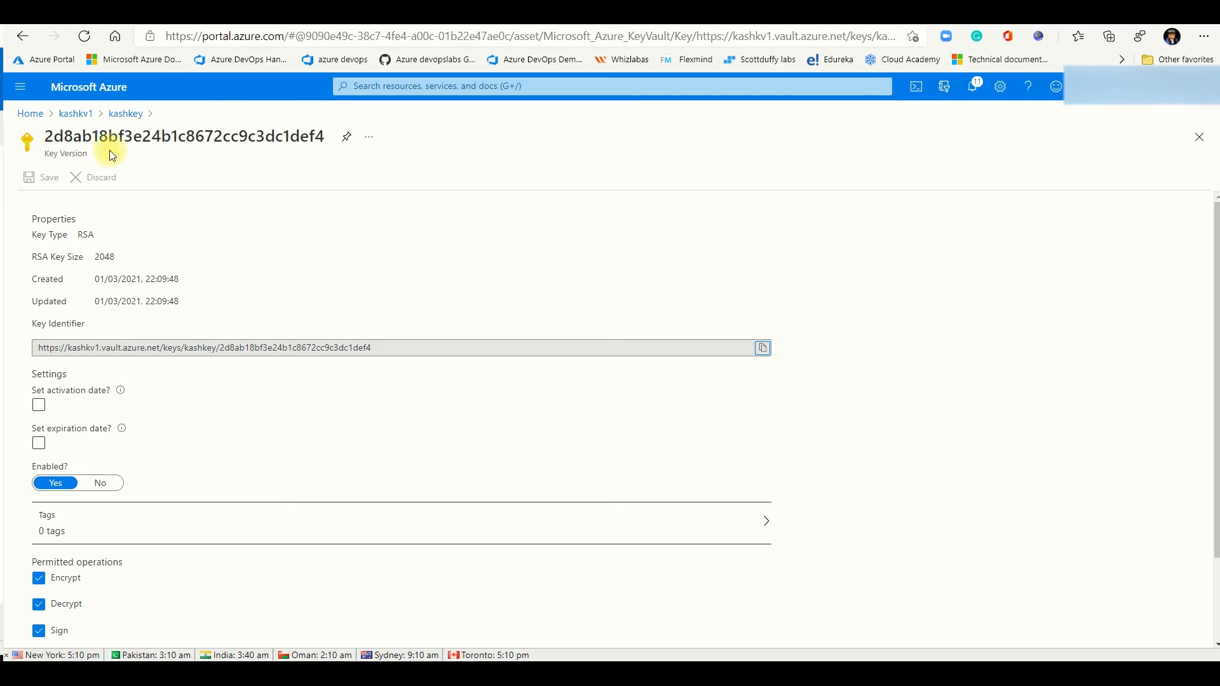
{"action": "left_click", "coordinate": [68, 114]}
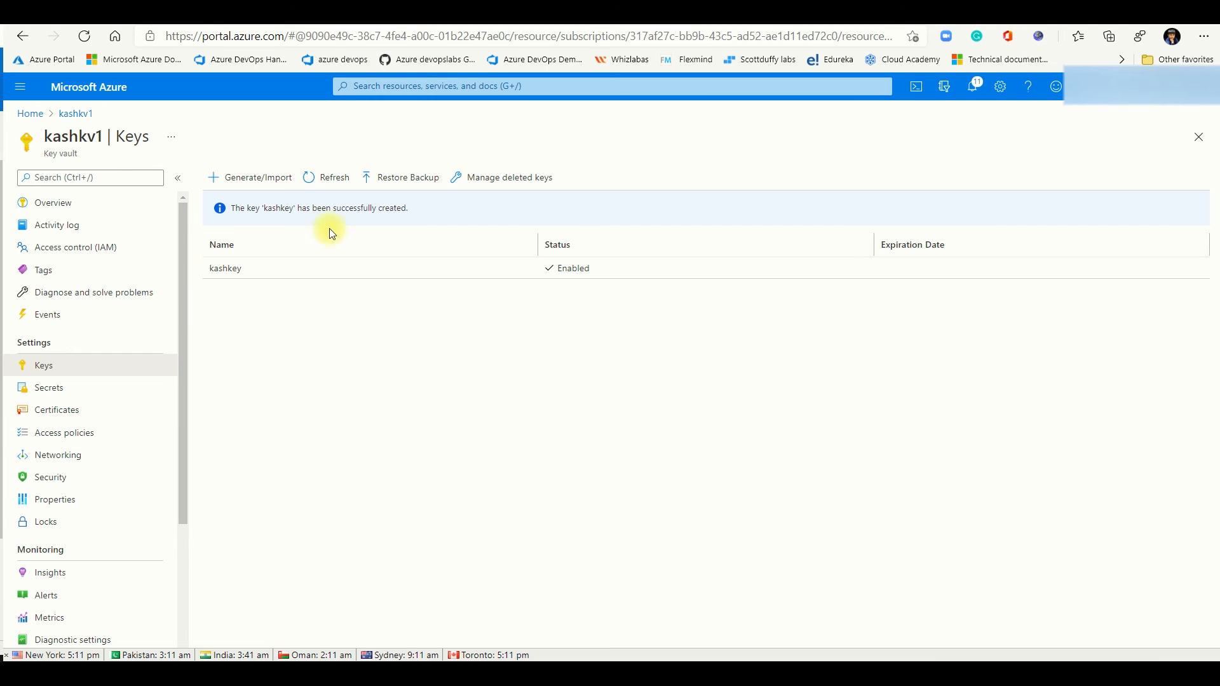
Step: Return to the portal home, search for storage accounts, and open the kashsa storage account
{"action": "left_click", "coordinate": [31, 113]}
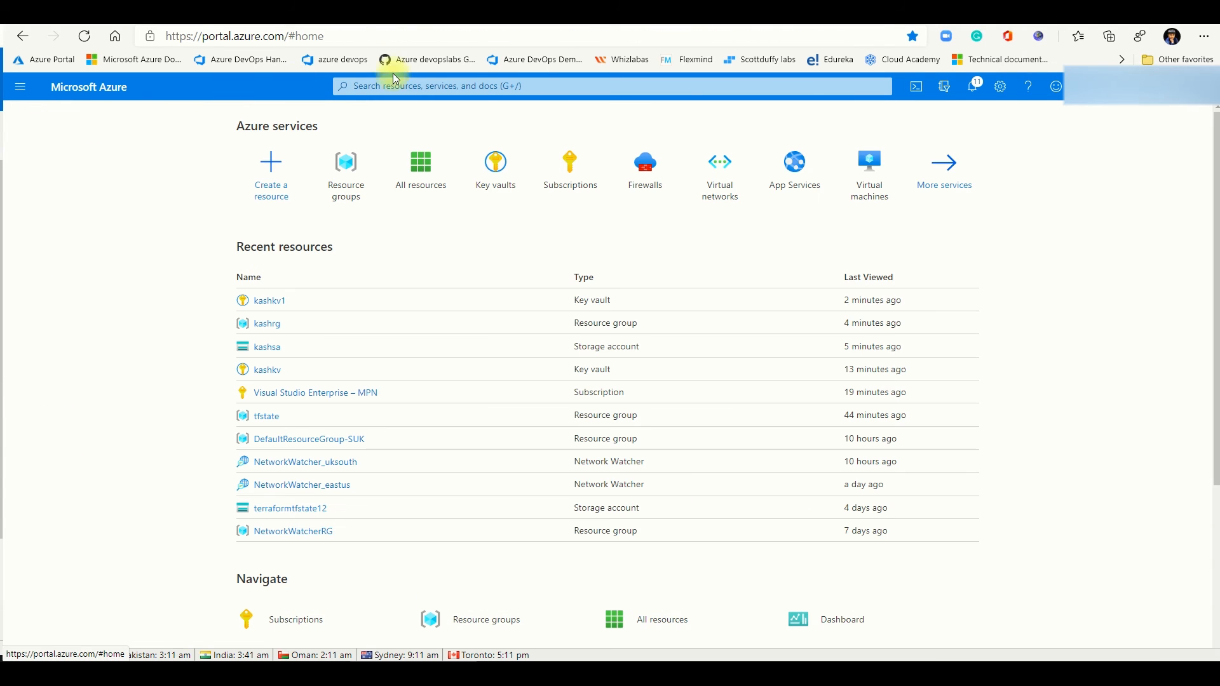
{"action": "left_click", "coordinate": [478, 85]}
{"action": "type", "text": "st"}
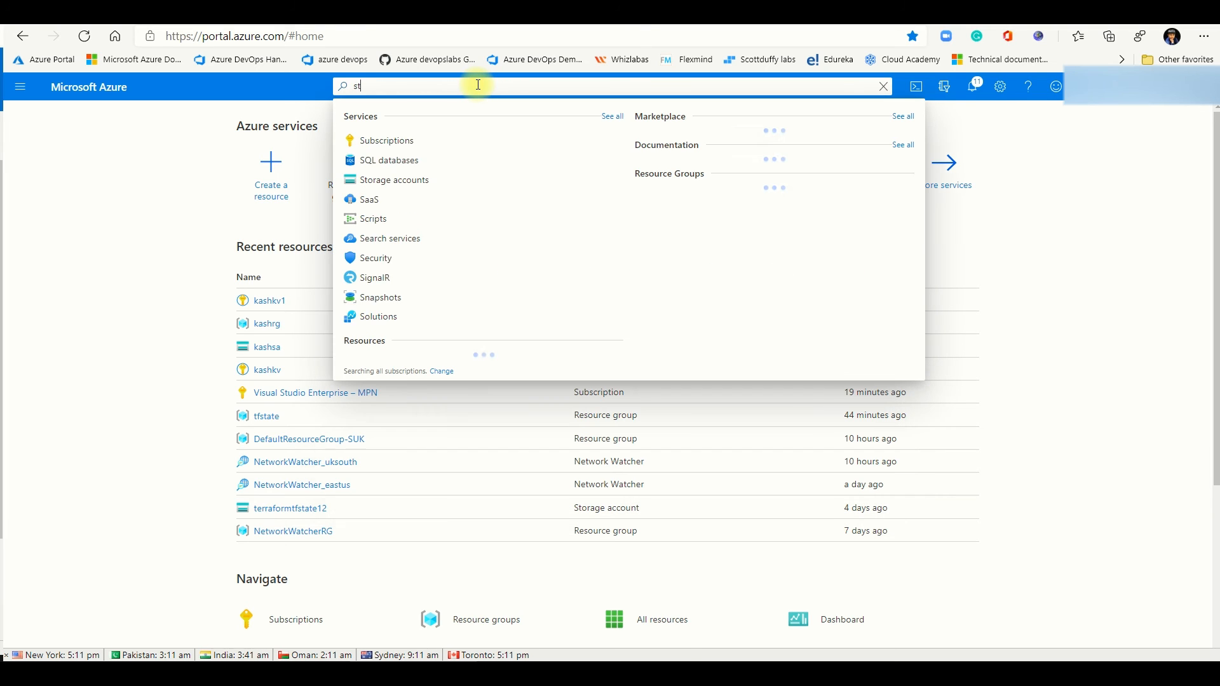
{"action": "type", "text": "orage account"}
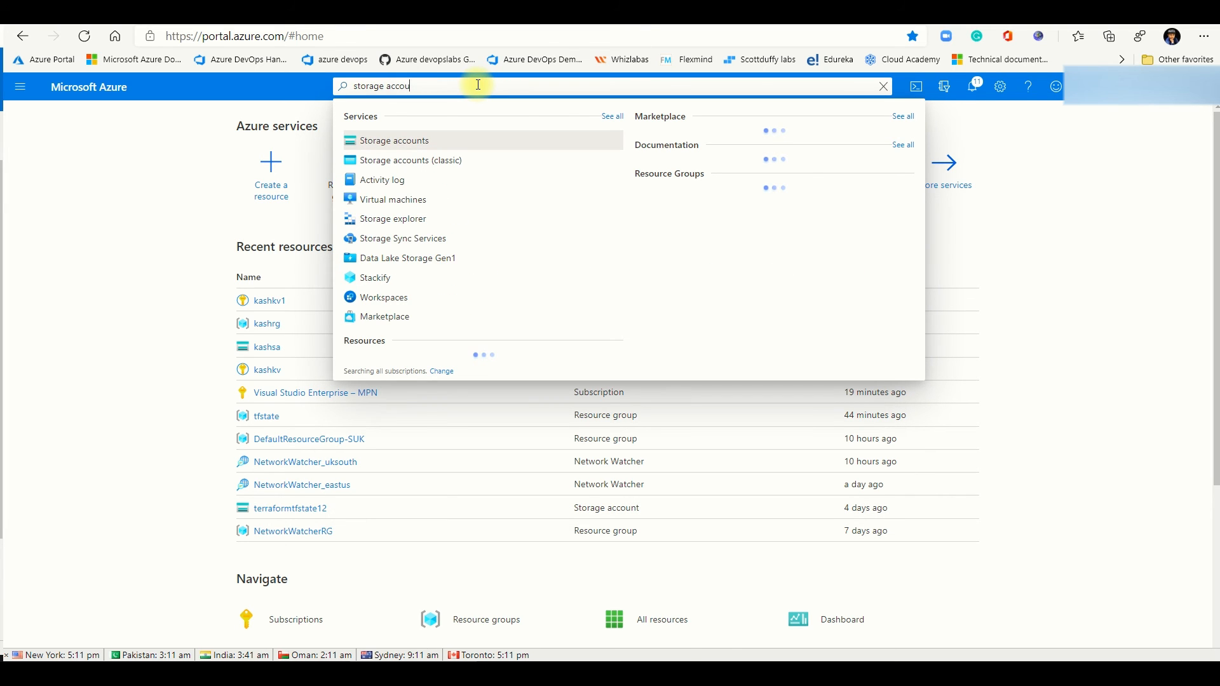
{"action": "left_click", "coordinate": [420, 142]}
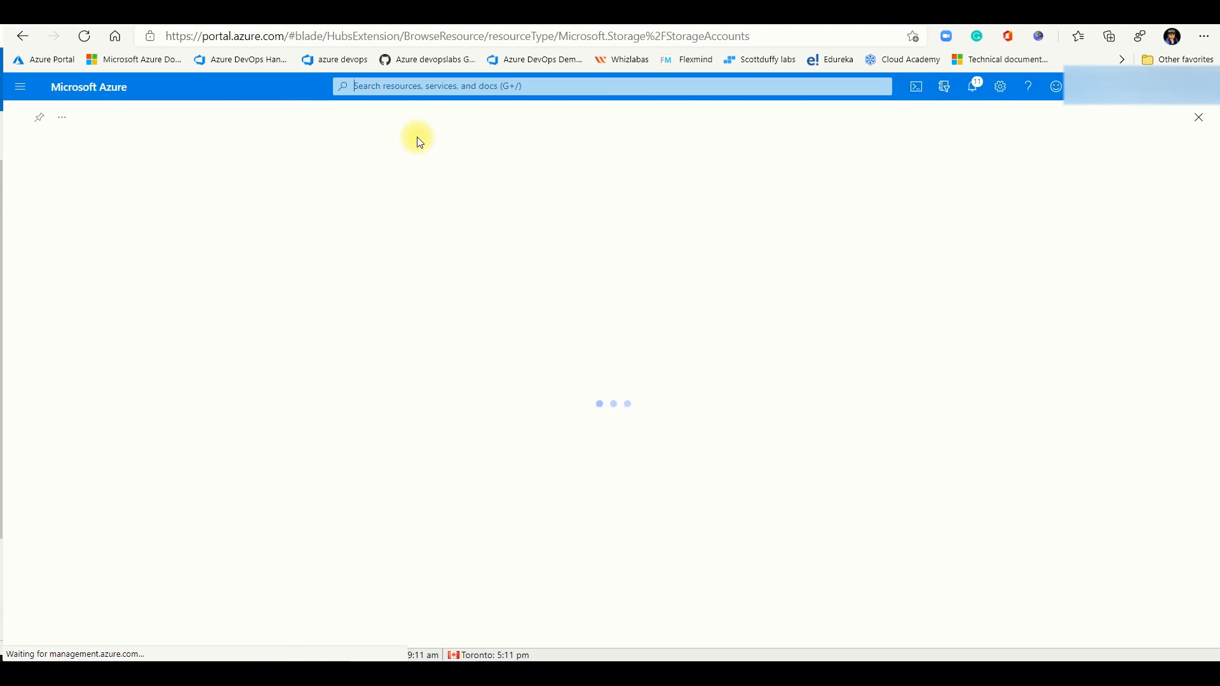
{"action": "left_click", "coordinate": [67, 289]}
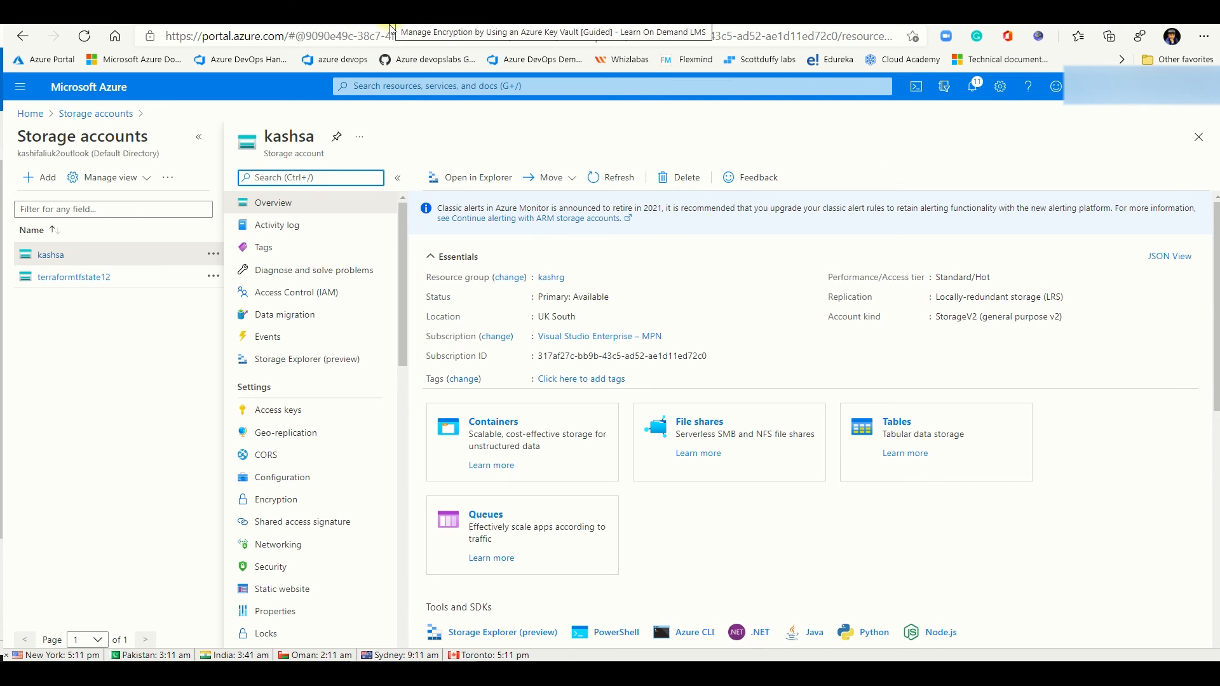
Step: Switch kashsa's encryption to customer-managed keys using the key kashkey from the key vault kashkv1, and save the settings
{"action": "left_click", "coordinate": [281, 501]}
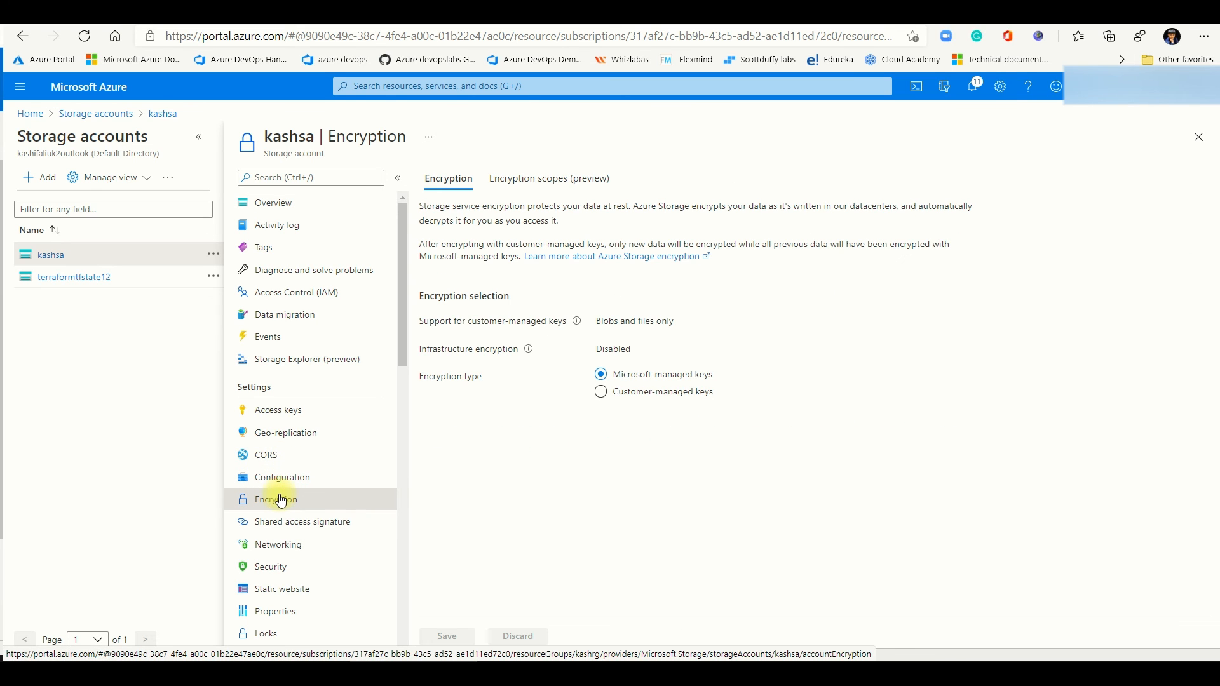
{"action": "left_click", "coordinate": [602, 392]}
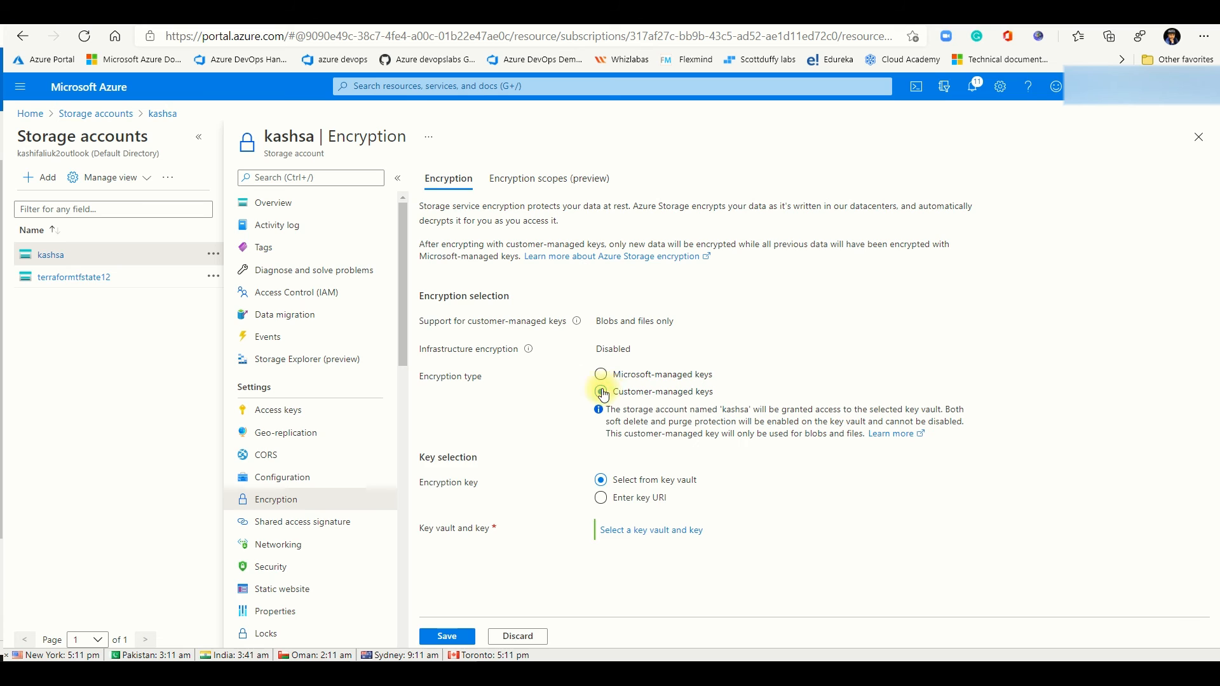
{"action": "left_click", "coordinate": [634, 532]}
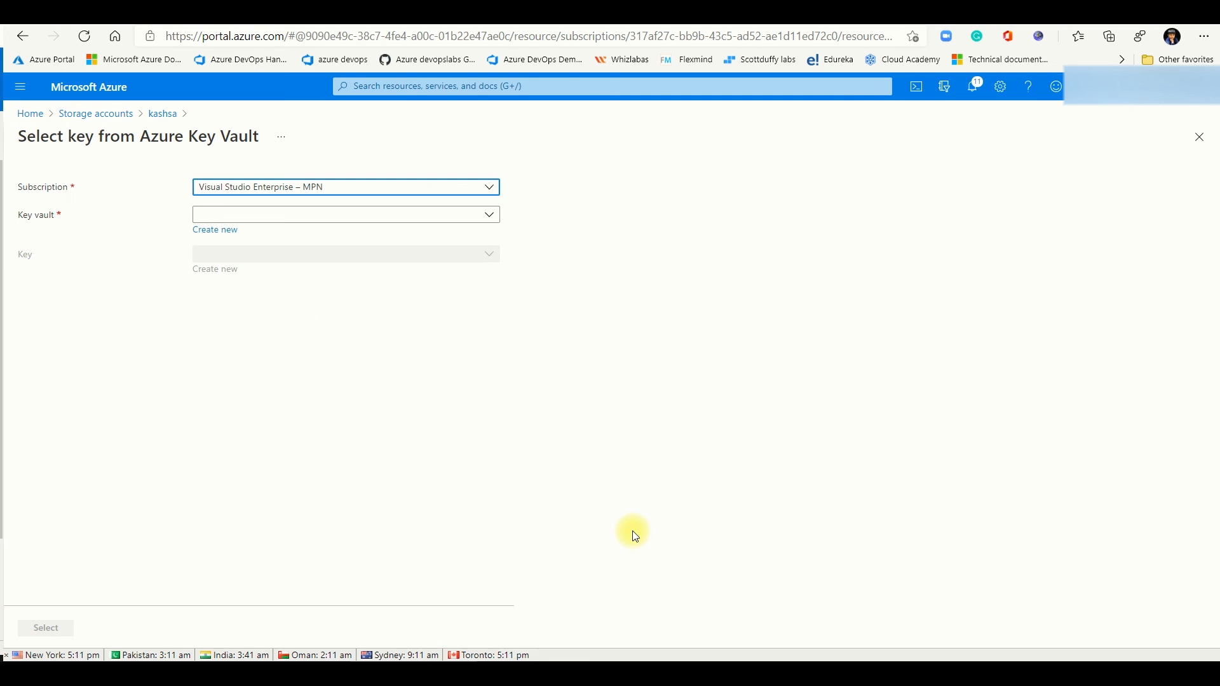
{"action": "left_click", "coordinate": [489, 216]}
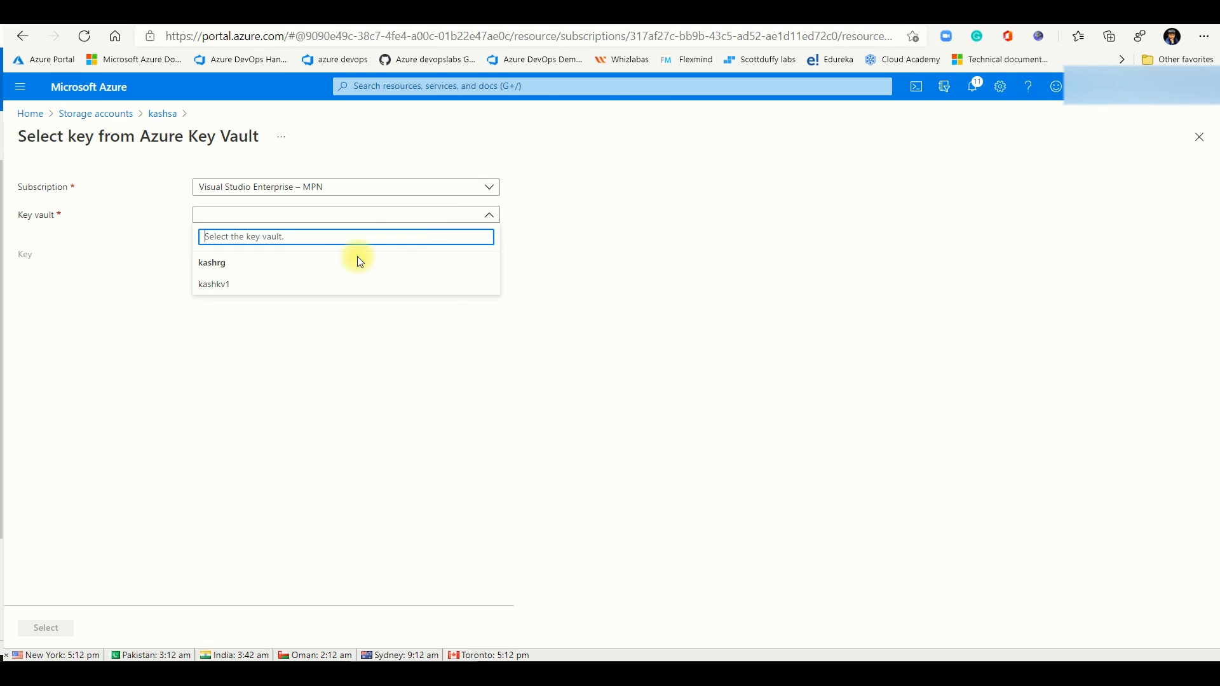
{"action": "left_click", "coordinate": [226, 292]}
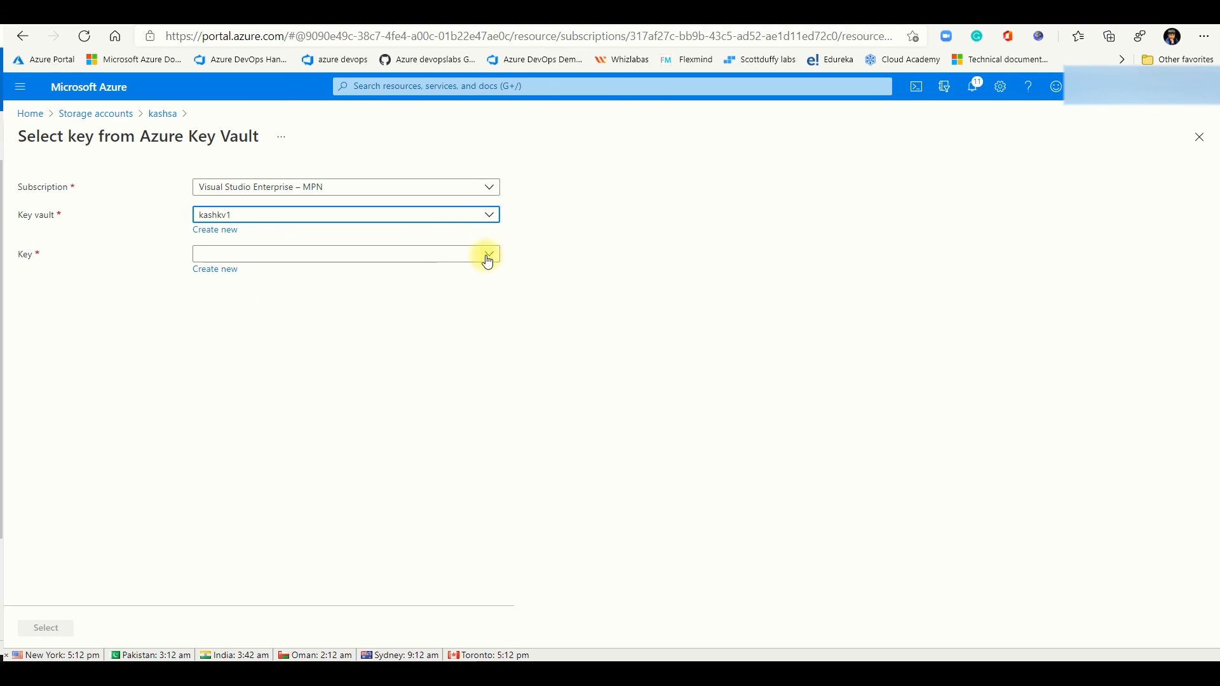
{"action": "left_click", "coordinate": [488, 255]}
{"action": "left_click", "coordinate": [246, 306]}
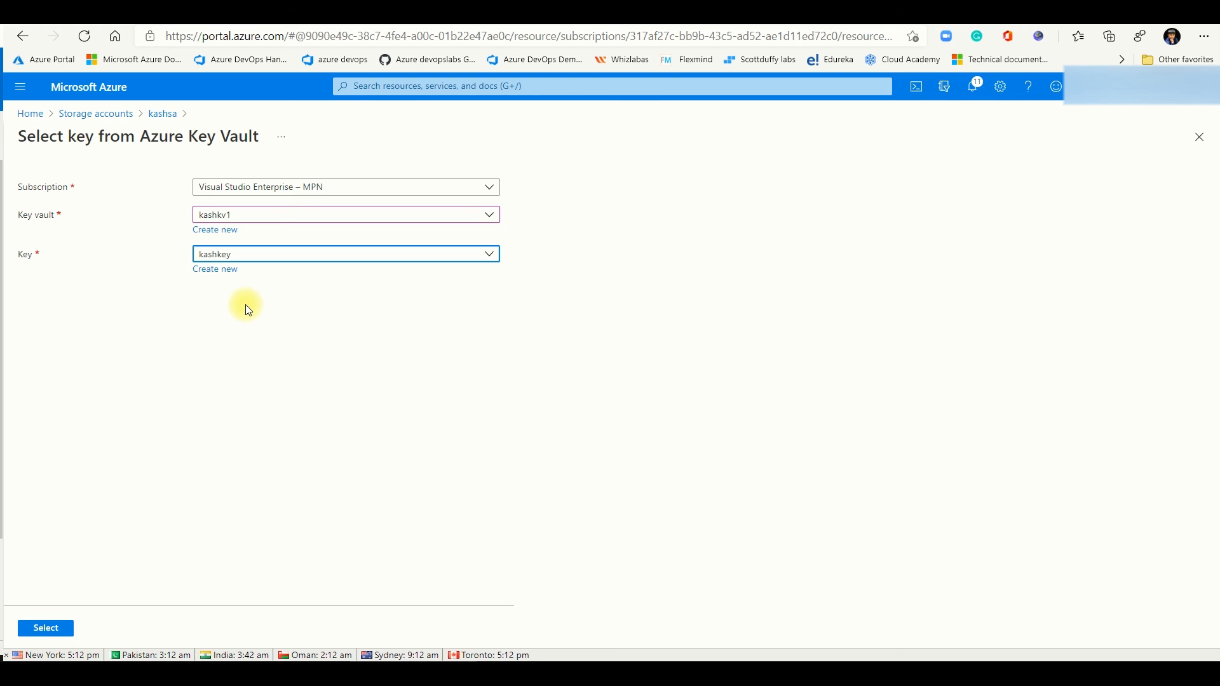
{"action": "left_click", "coordinate": [57, 633]}
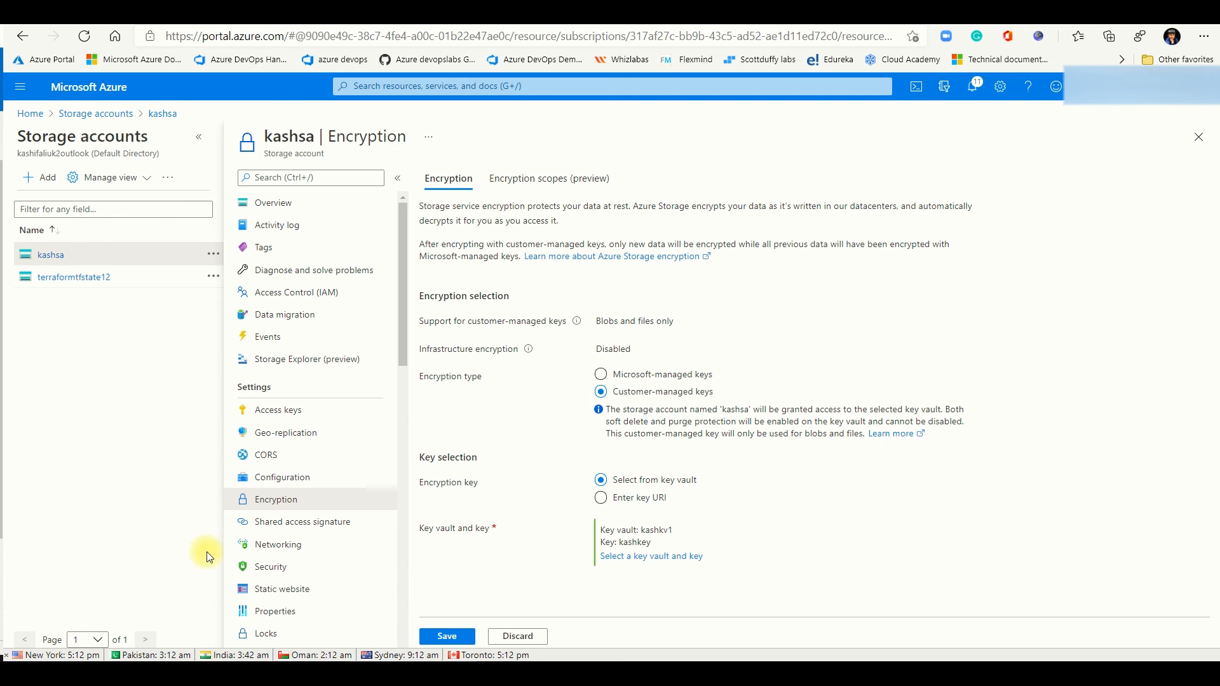
{"action": "left_click", "coordinate": [448, 638]}
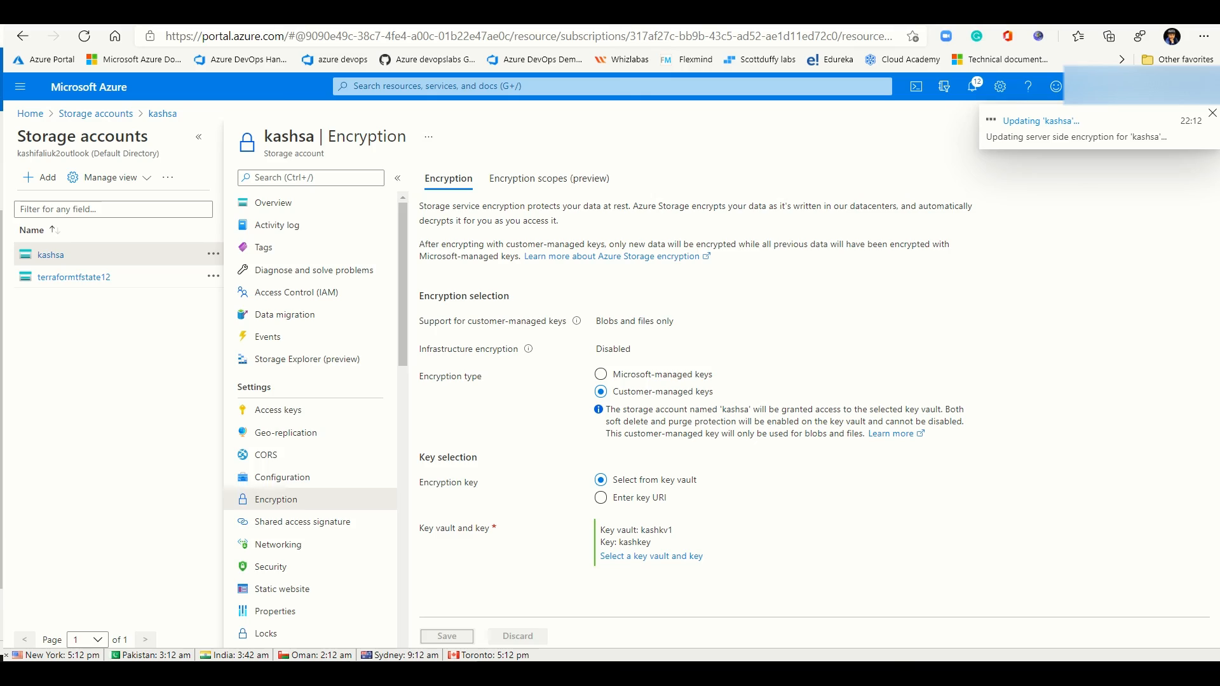